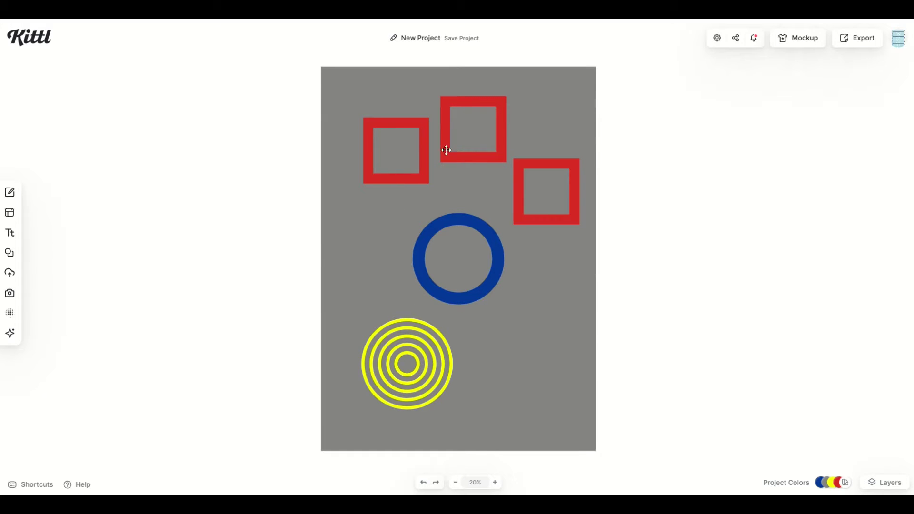
# Nudge the right, left and middle red squares a few pixels to refine their spacing
pyautogui.click(523, 198)
pyautogui.moveTo(523, 197)
pyautogui.mouseDown()
pyautogui.moveTo(519, 168)
pyautogui.moveTo(522, 196)
pyautogui.mouseUp()
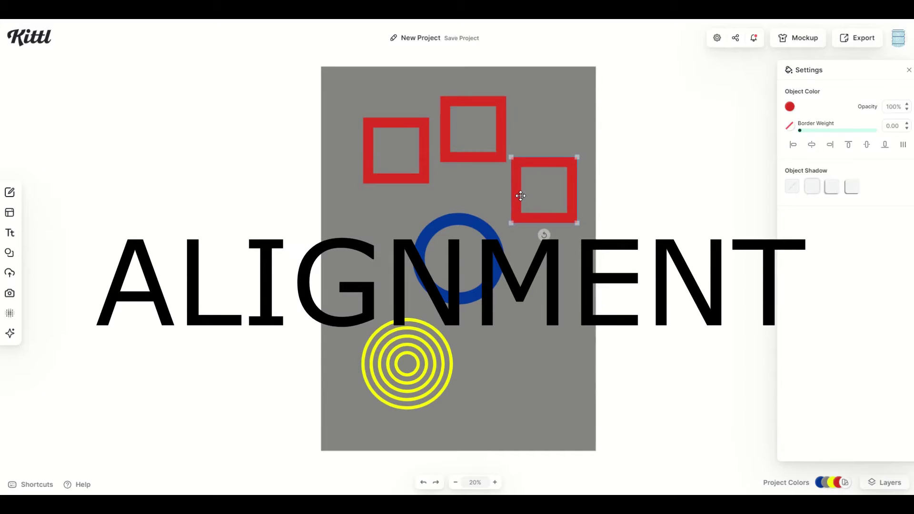
pyautogui.moveTo(427, 179); pyautogui.dragTo(415, 184)
pyautogui.click(454, 158)
pyautogui.moveTo(454, 159); pyautogui.dragTo(444, 164)
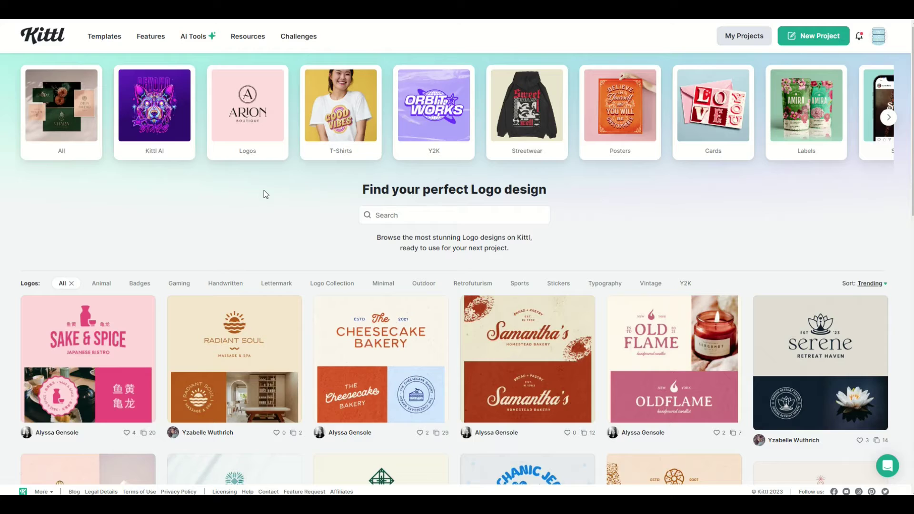
pyautogui.scroll(-5, 263, 191)
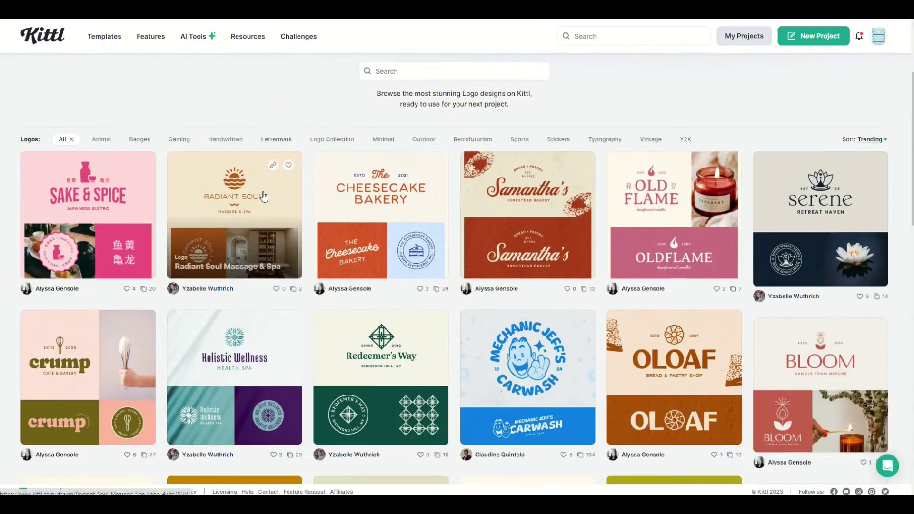
pyautogui.scroll(-2, 263, 197)
pyautogui.scroll(-4, 263, 196)
pyautogui.scroll(-3, 263, 197)
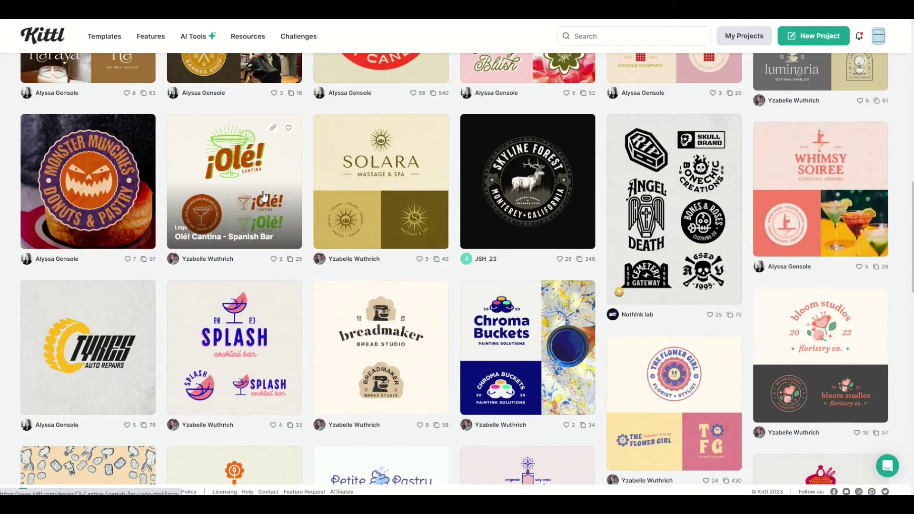
pyautogui.scroll(-2, 264, 196)
pyautogui.scroll(-6, 264, 196)
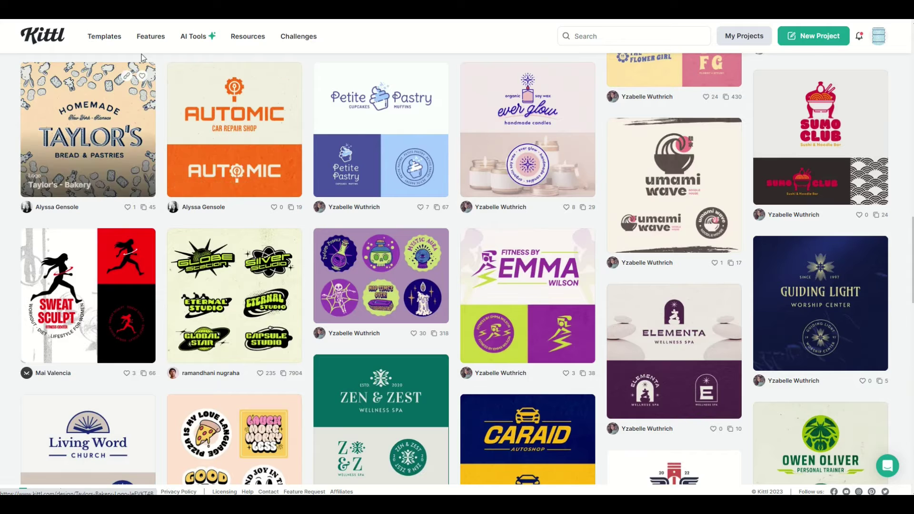
pyautogui.moveTo(140, 38)
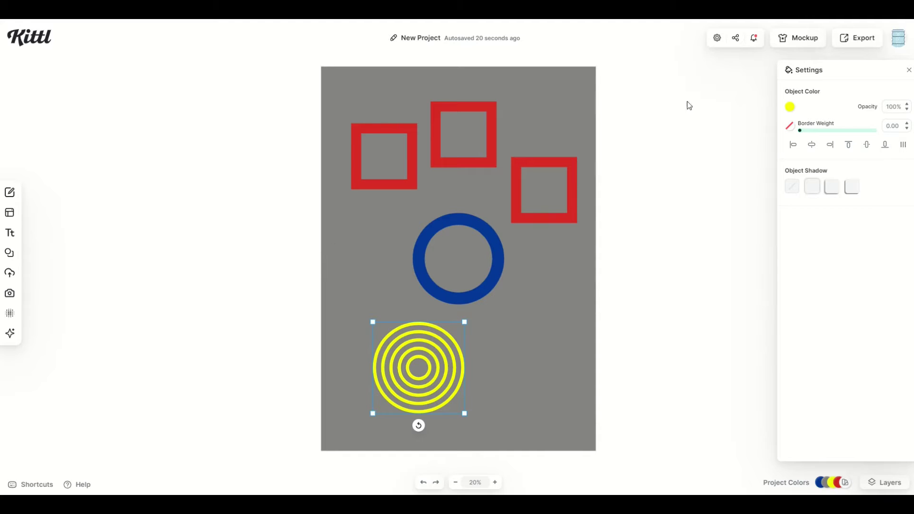
# Show the grid over the artboard and try a white background colour
pyautogui.click(718, 41)
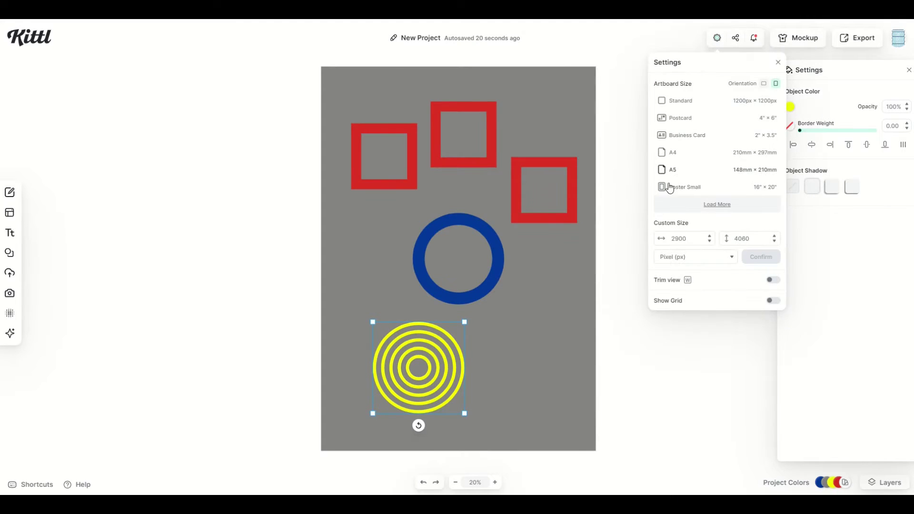
pyautogui.click(774, 305)
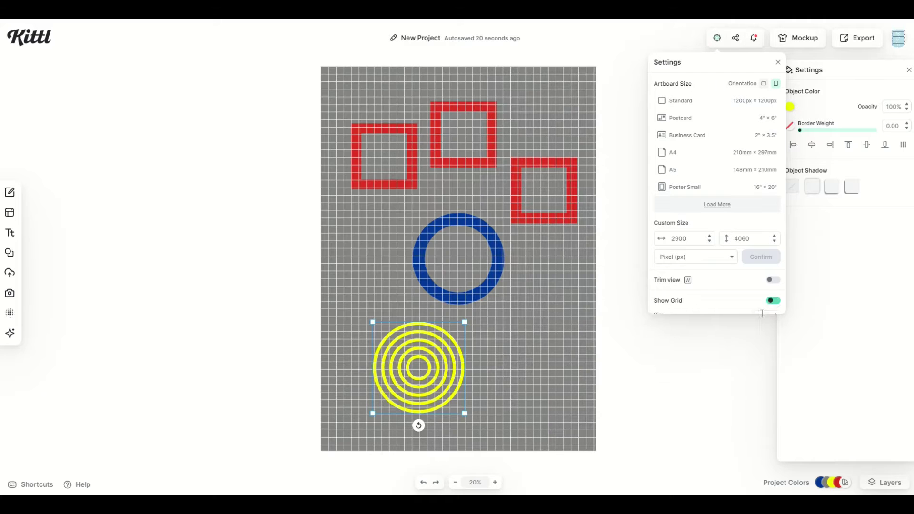
pyautogui.click(549, 312)
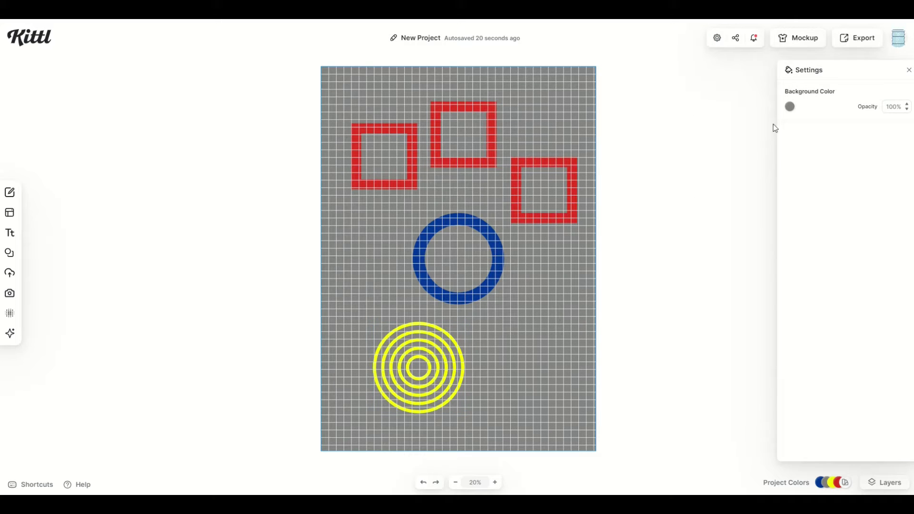
pyautogui.click(791, 107)
pyautogui.moveTo(711, 169); pyautogui.dragTo(581, 134)
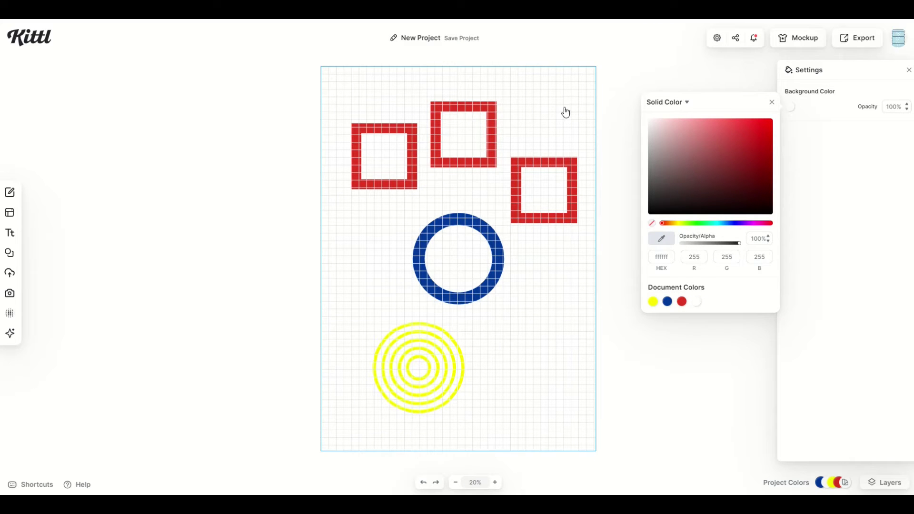
# Try red tones, then settle the background on black and hide the grid
pyautogui.click(716, 149)
pyautogui.click(755, 153)
pyautogui.click(714, 171)
pyautogui.moveTo(736, 167); pyautogui.dragTo(785, 124)
pyautogui.click(717, 39)
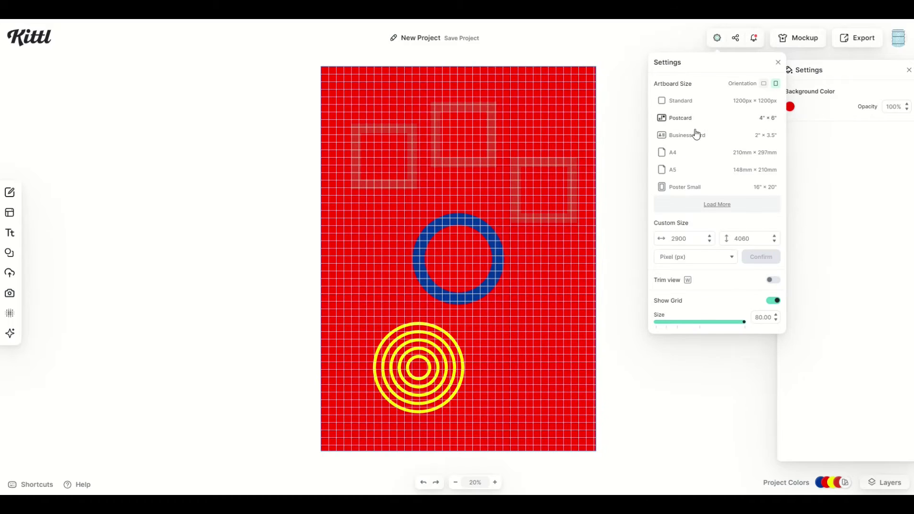
pyautogui.click(773, 301)
pyautogui.click(738, 356)
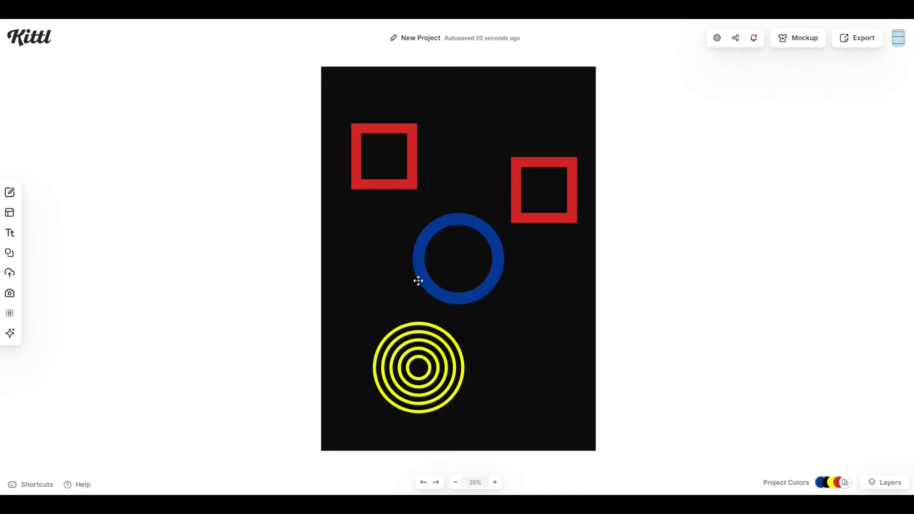
# Delete the blue ring, the yellow concentric circles and the right red square
pyautogui.click(436, 280)
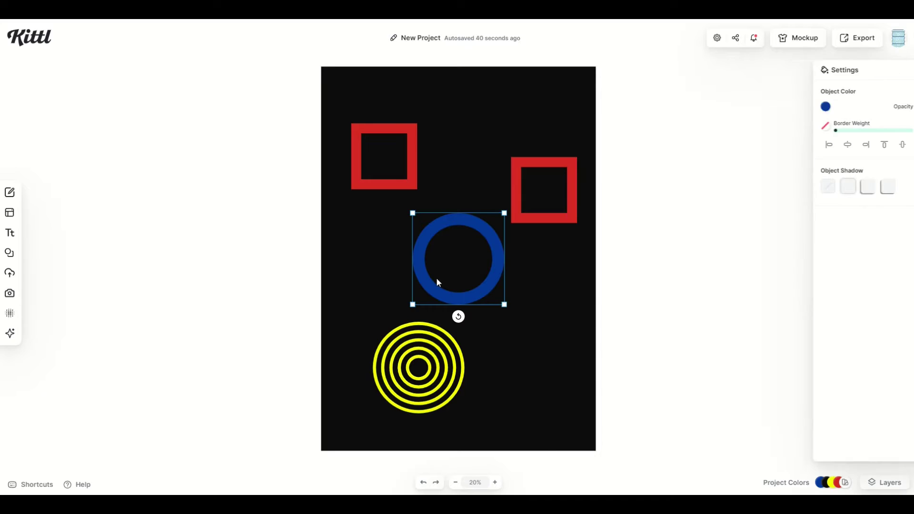
pyautogui.press('Delete')
pyautogui.click(386, 384)
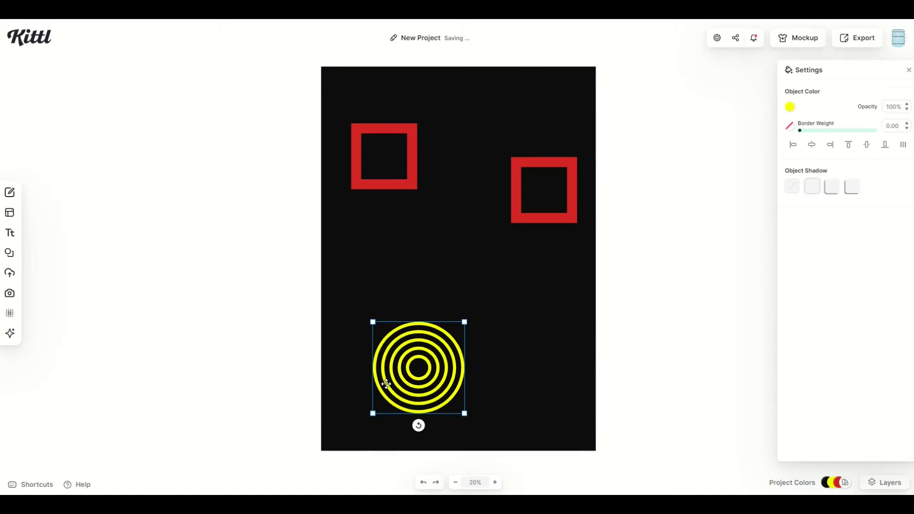
pyautogui.press('Delete')
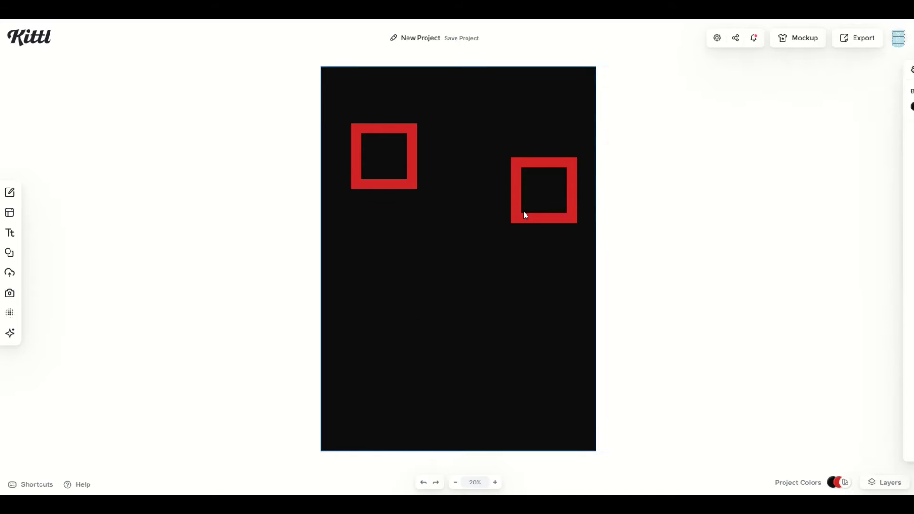
pyautogui.click(524, 210)
pyautogui.click(524, 211)
pyautogui.press('Delete')
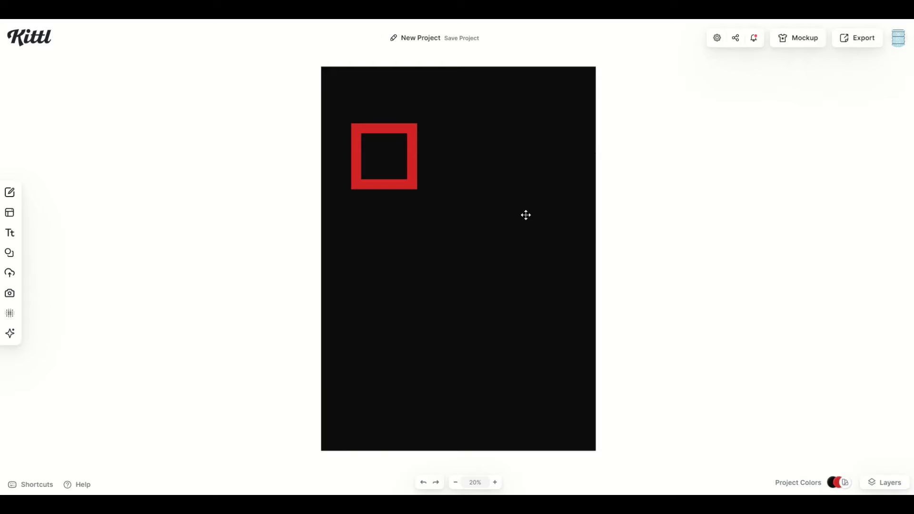
# Turn the grid on and shrink the remaining red square into the top-left corner
pyautogui.click(717, 38)
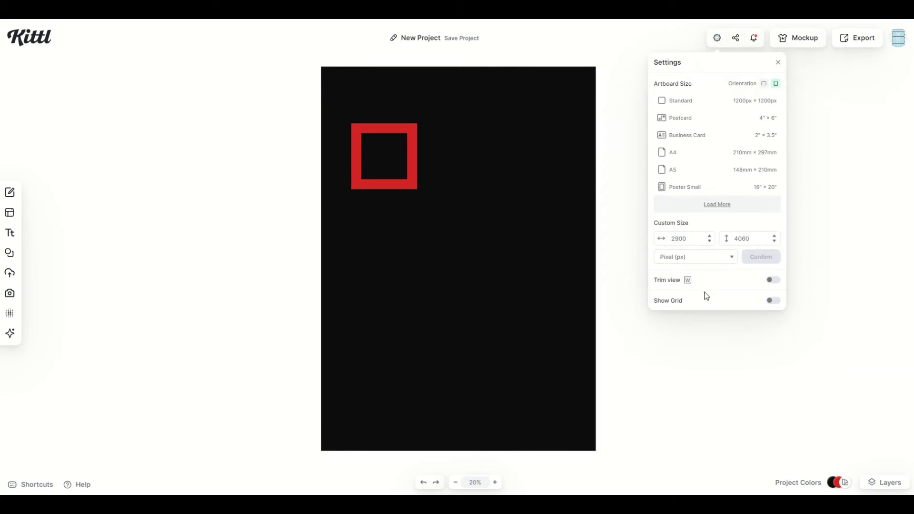
pyautogui.click(772, 301)
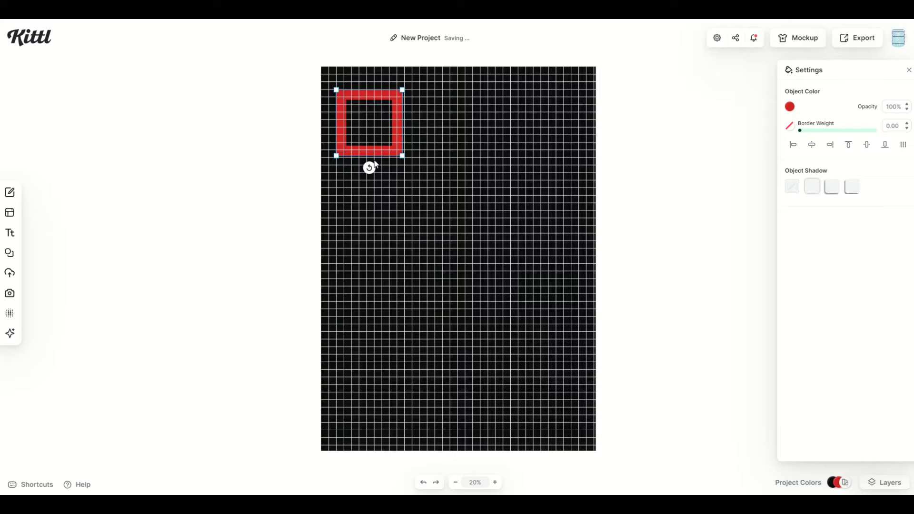
pyautogui.moveTo(403, 156); pyautogui.dragTo(372, 128)
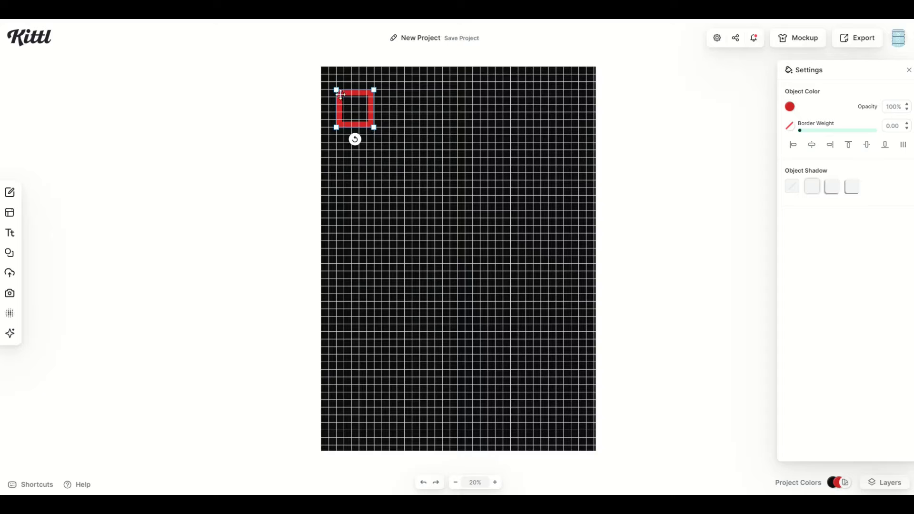
pyautogui.click(389, 202)
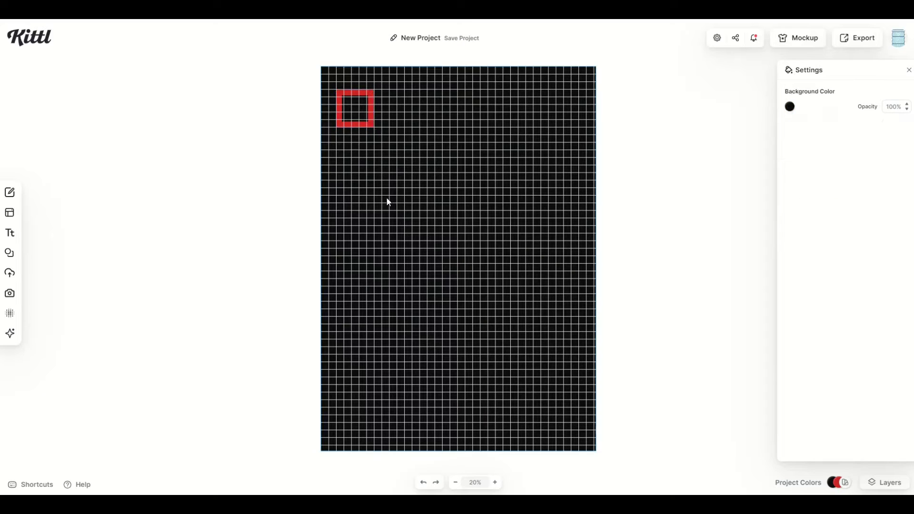
# Duplicate the red square repeatedly to build a row of six across the top
pyautogui.click(361, 125)
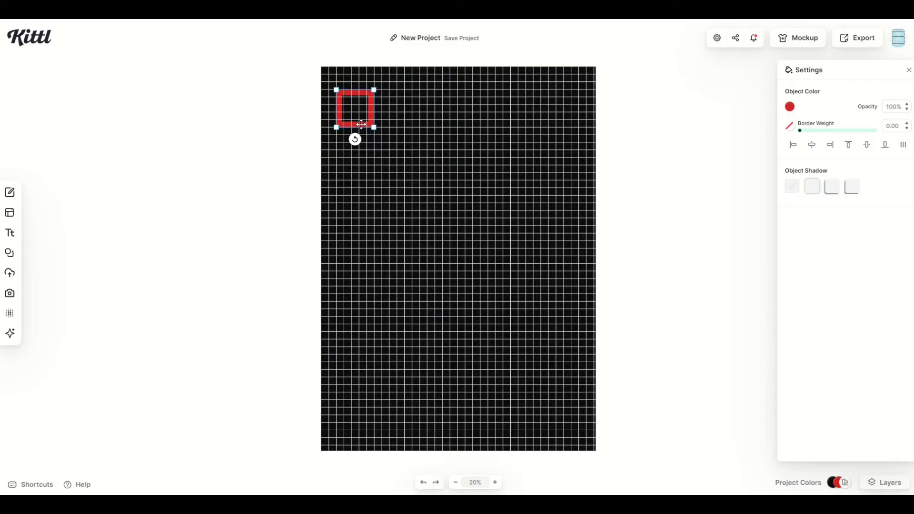
pyautogui.hotkey('ctrl', 'v')
pyautogui.moveTo(362, 125); pyautogui.dragTo(407, 125)
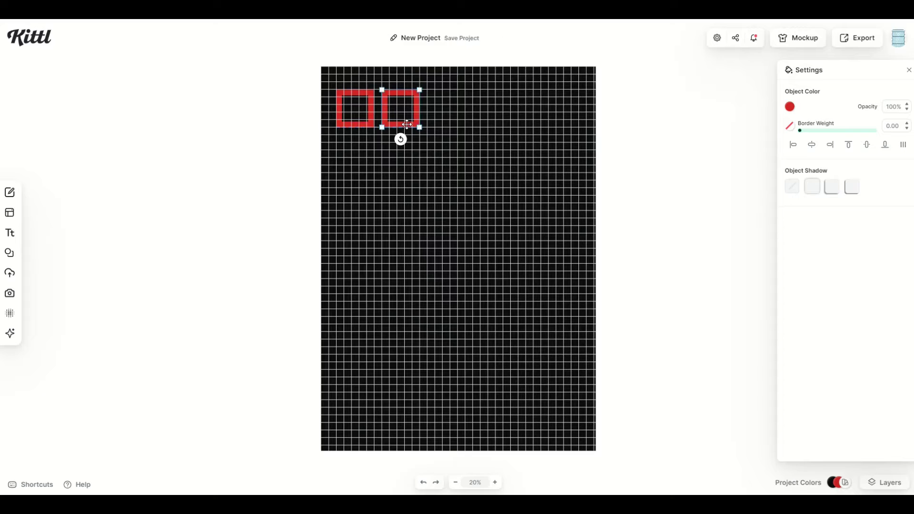
pyautogui.click(413, 177)
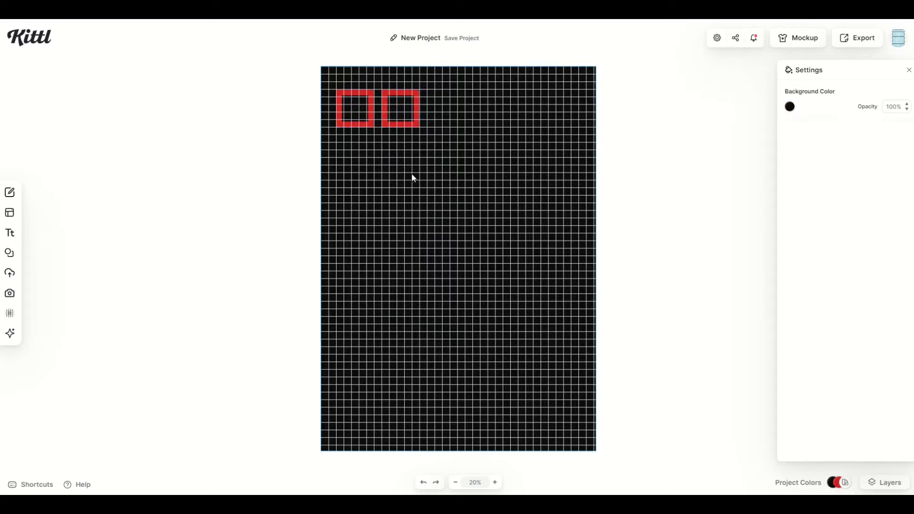
pyautogui.click(387, 121)
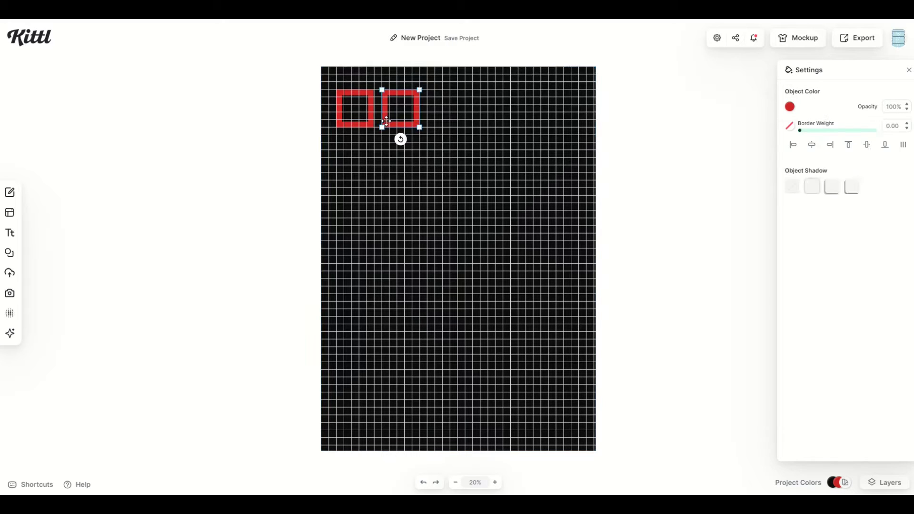
pyautogui.moveTo(387, 121); pyautogui.dragTo(523, 121)
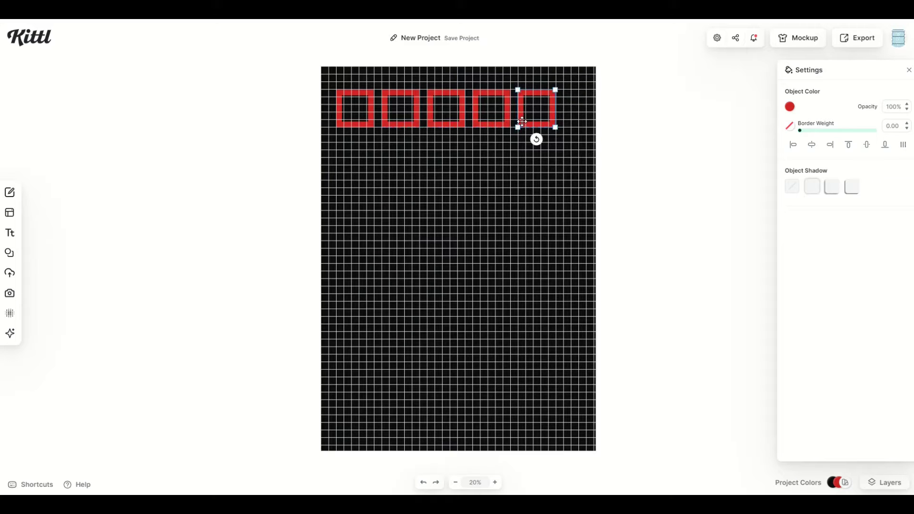
pyautogui.moveTo(522, 120); pyautogui.dragTo(568, 121)
pyautogui.click(485, 184)
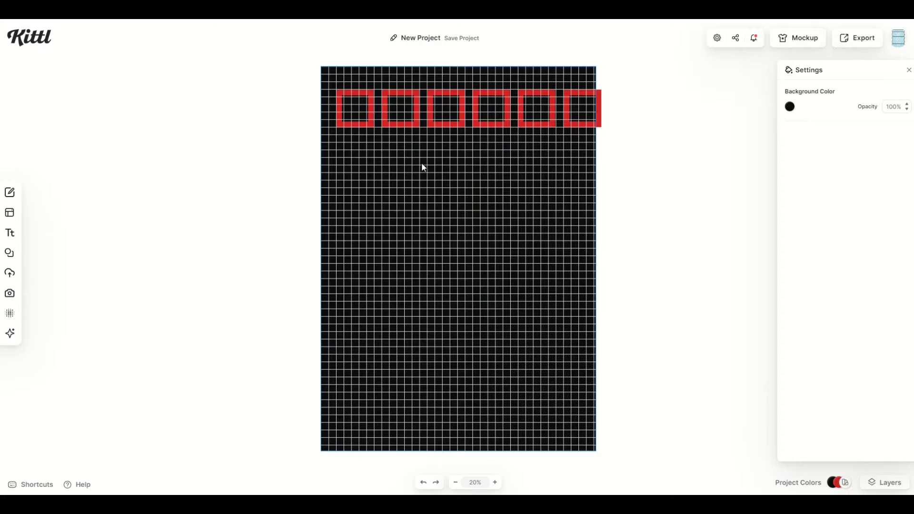
# Group all six red squares and turn off the background grid
pyautogui.hotkey('ctrl', 'a')
pyautogui.hotkey('ctrl', 'g')
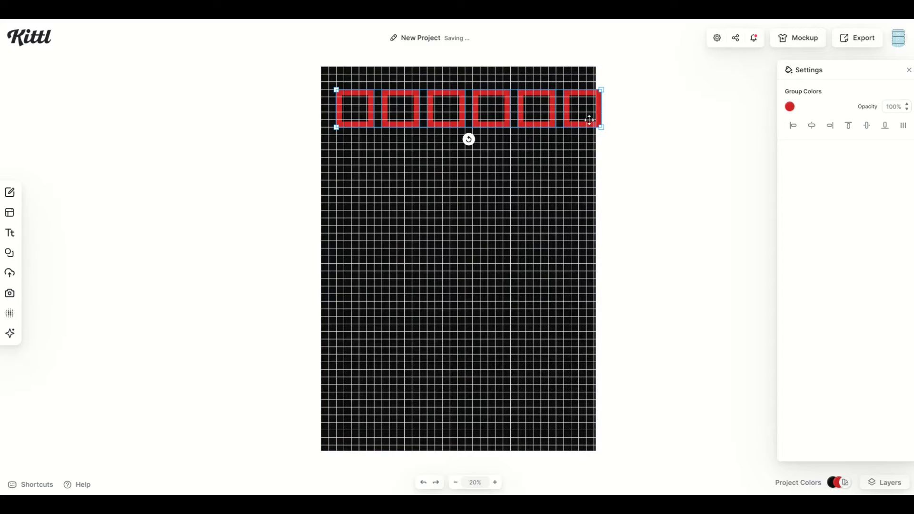
pyautogui.click(717, 38)
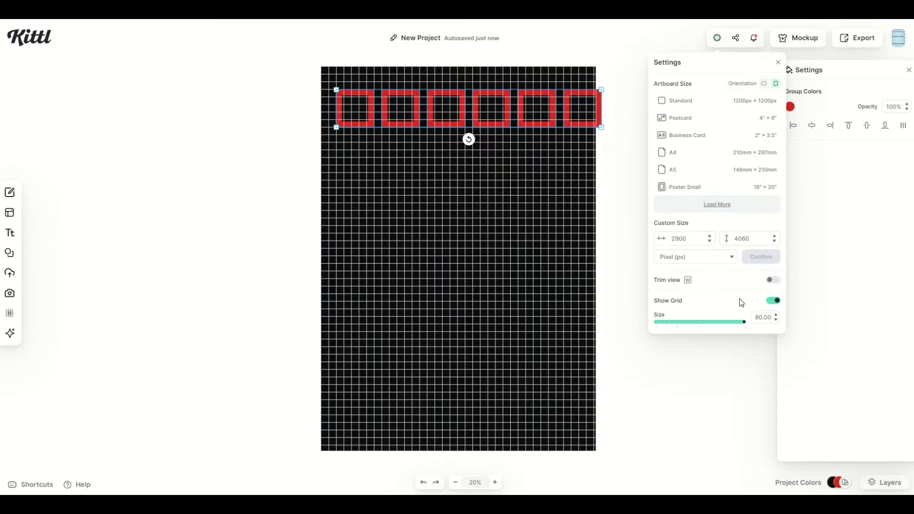
pyautogui.click(773, 301)
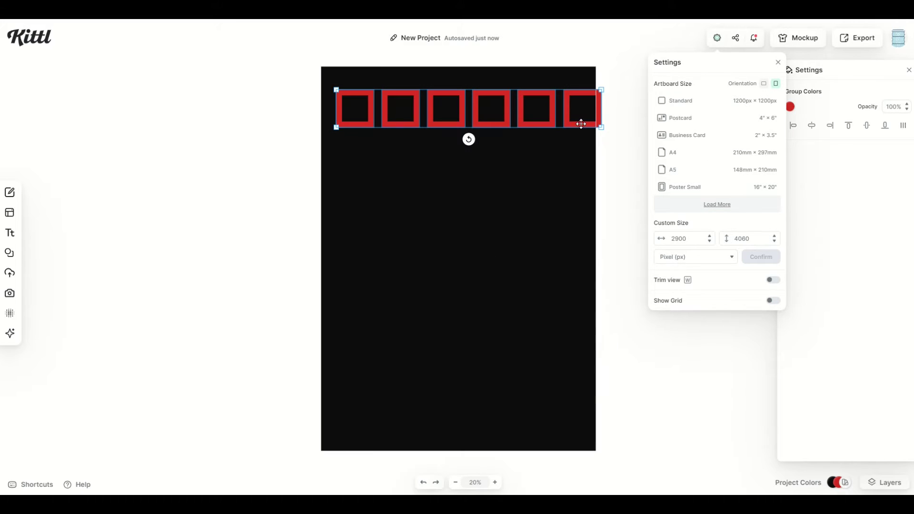
pyautogui.click(620, 161)
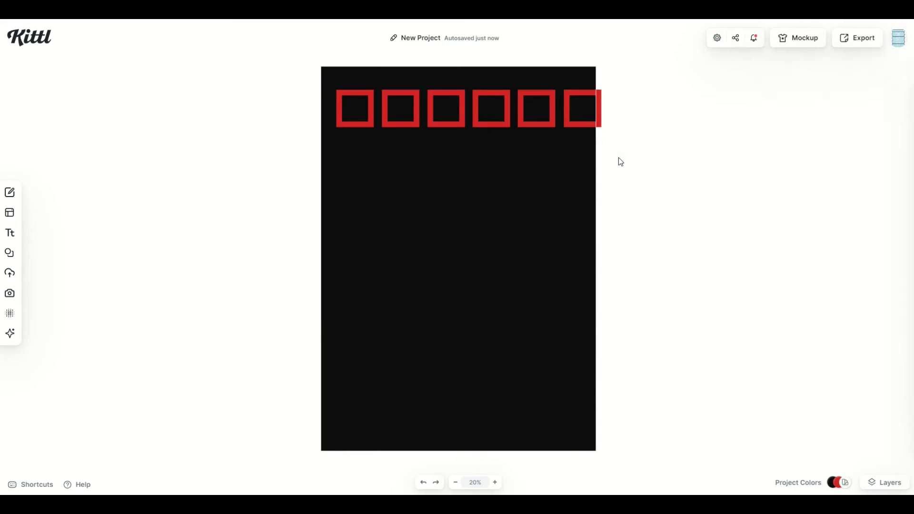
# Try centre-aligning the squares group, then undo to restore the row
pyautogui.click(558, 126)
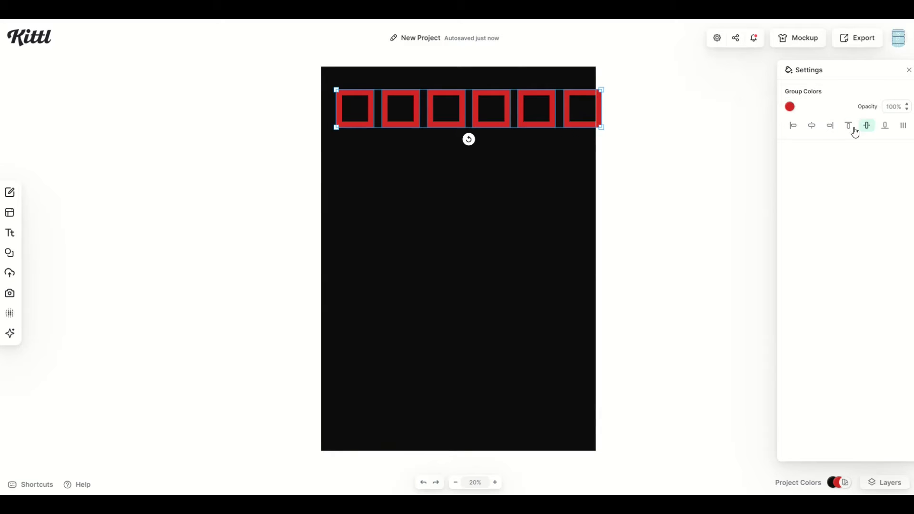
pyautogui.click(813, 127)
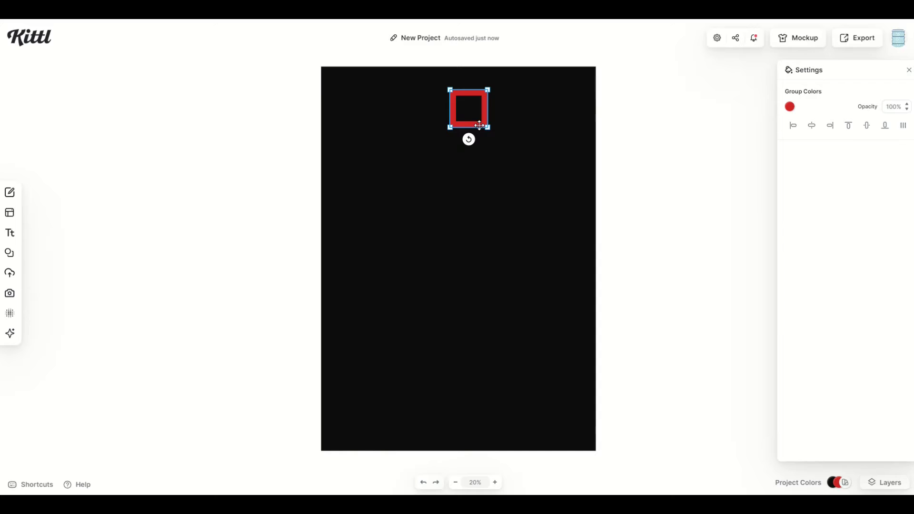
pyautogui.hotkey('ctrl', 'z')
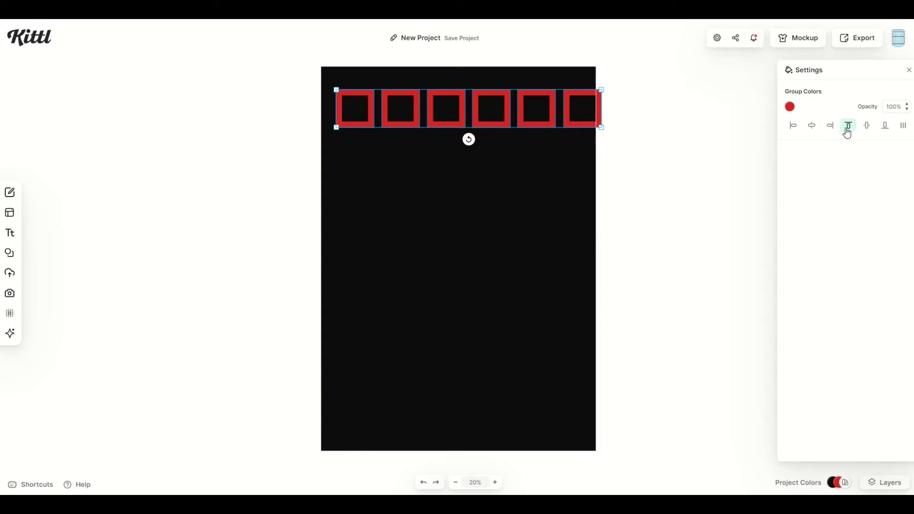
# Ungroup the squares, move the row to the middle, centre it horizontally and widen it
pyautogui.rightClick(549, 121)
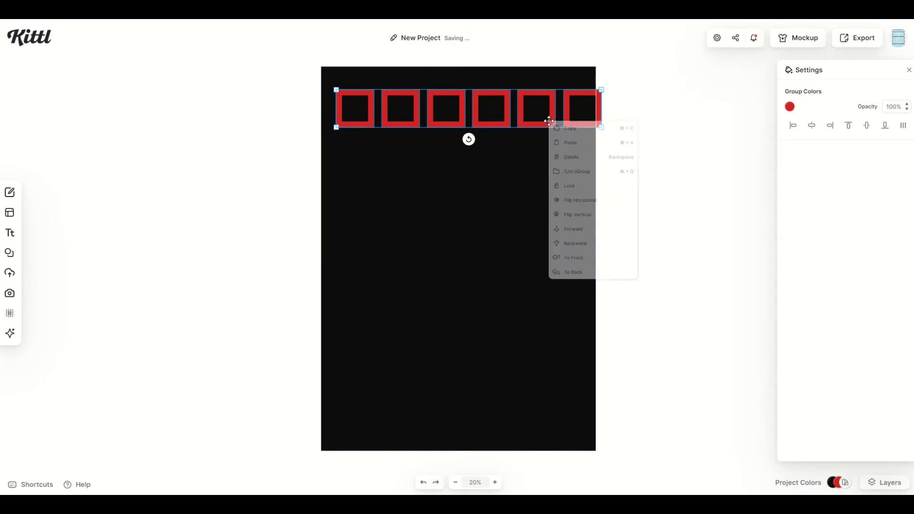
pyautogui.click(570, 172)
pyautogui.click(537, 189)
pyautogui.moveTo(486, 130); pyautogui.dragTo(531, 245)
pyautogui.click(812, 126)
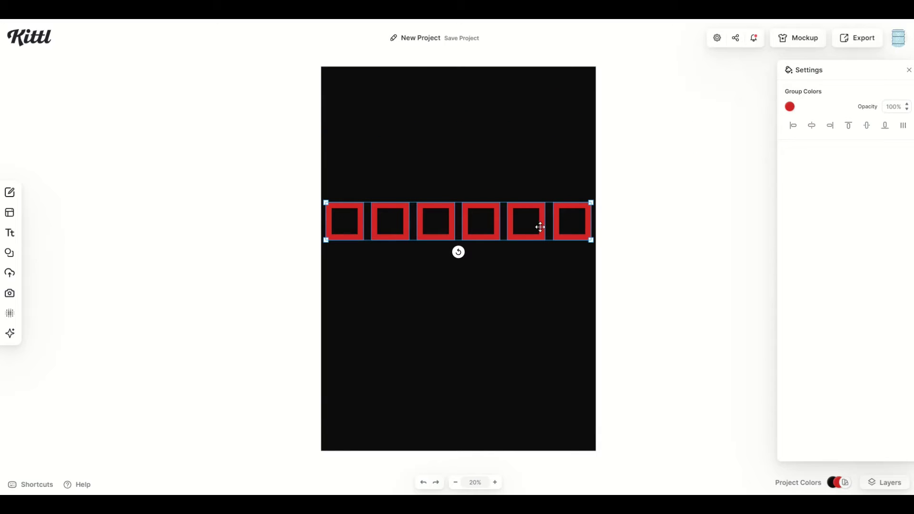
pyautogui.moveTo(592, 240)
pyautogui.mouseDown()
pyautogui.moveTo(471, 208)
pyautogui.moveTo(688, 260)
pyautogui.moveTo(587, 240)
pyautogui.mouseUp()
# Regroup the squares, move the row back near the top, then delete it
pyautogui.rightClick(490, 238)
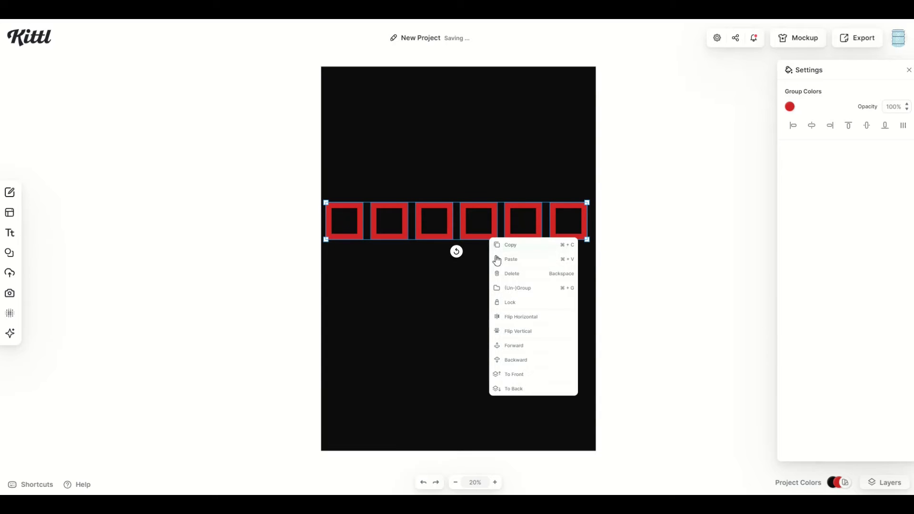
pyautogui.click(499, 287)
pyautogui.moveTo(445, 237); pyautogui.dragTo(450, 148)
pyautogui.click(677, 239)
pyautogui.press('Delete')
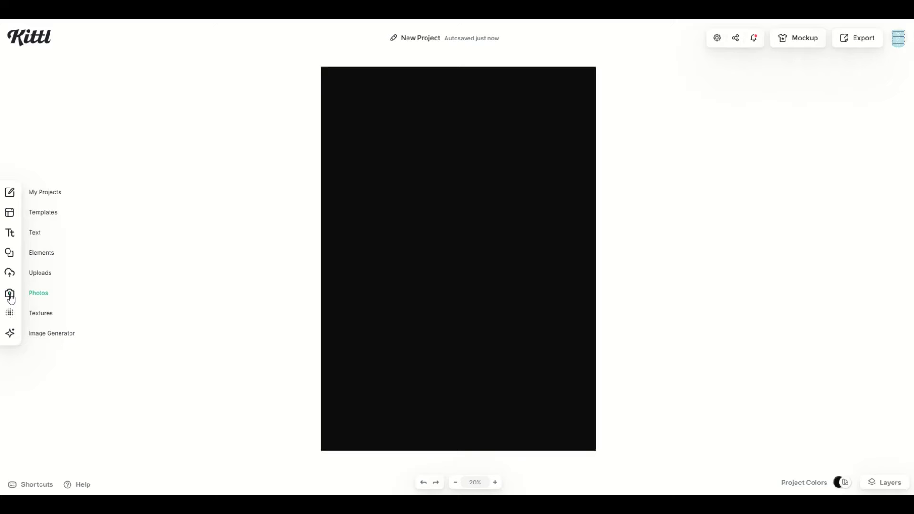
# Add a basic square, stretch it into a tall bright red bar near the top-left
pyautogui.click(10, 253)
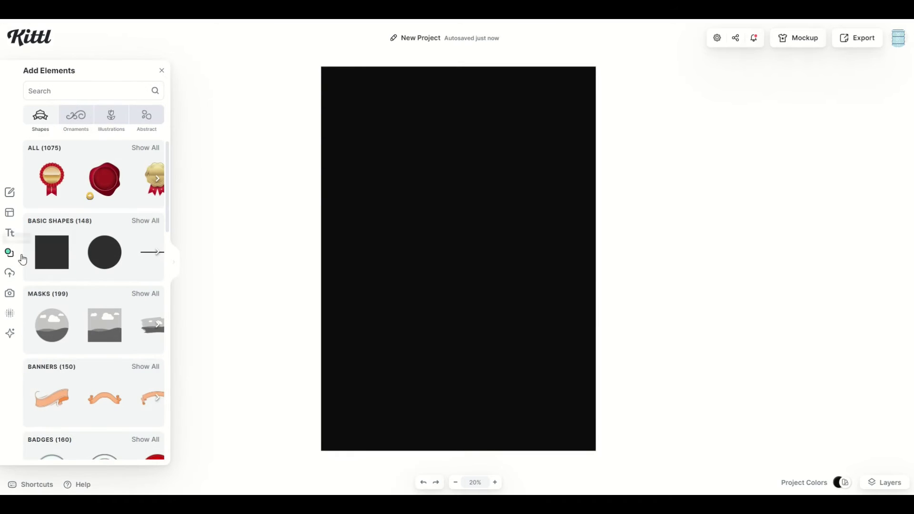
pyautogui.click(41, 257)
pyautogui.moveTo(425, 258); pyautogui.dragTo(355, 151)
pyautogui.moveTo(395, 196); pyautogui.dragTo(395, 310)
pyautogui.moveTo(434, 217); pyautogui.dragTo(367, 222)
pyautogui.click(790, 106)
pyautogui.click(756, 147)
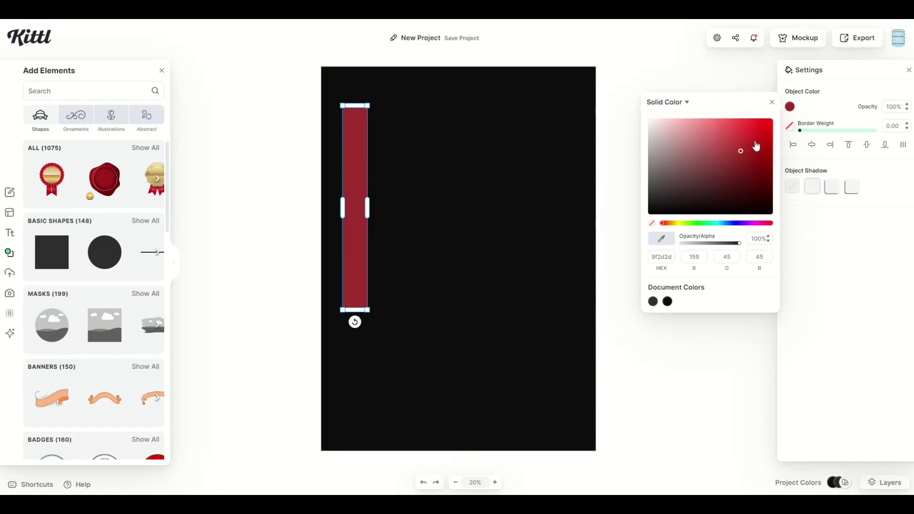
pyautogui.click(539, 192)
pyautogui.click(357, 206)
pyautogui.moveTo(357, 207); pyautogui.dragTo(357, 186)
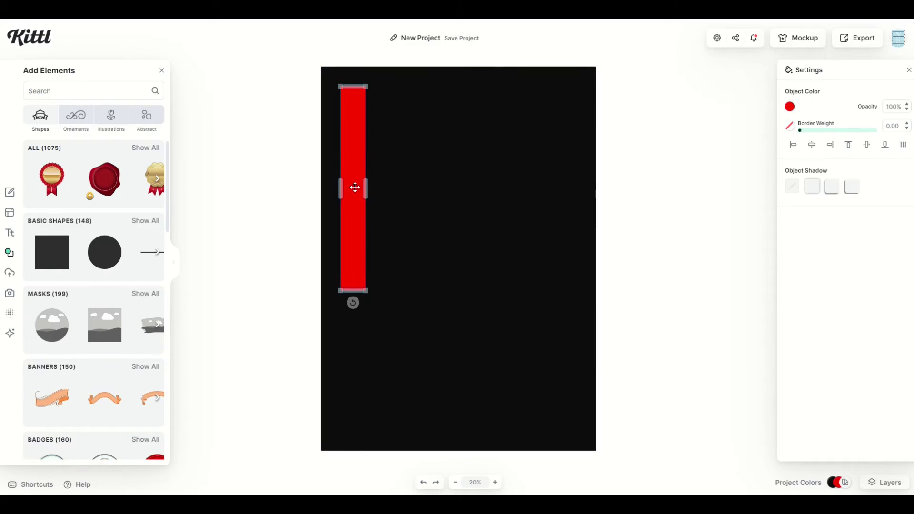
pyautogui.click(399, 234)
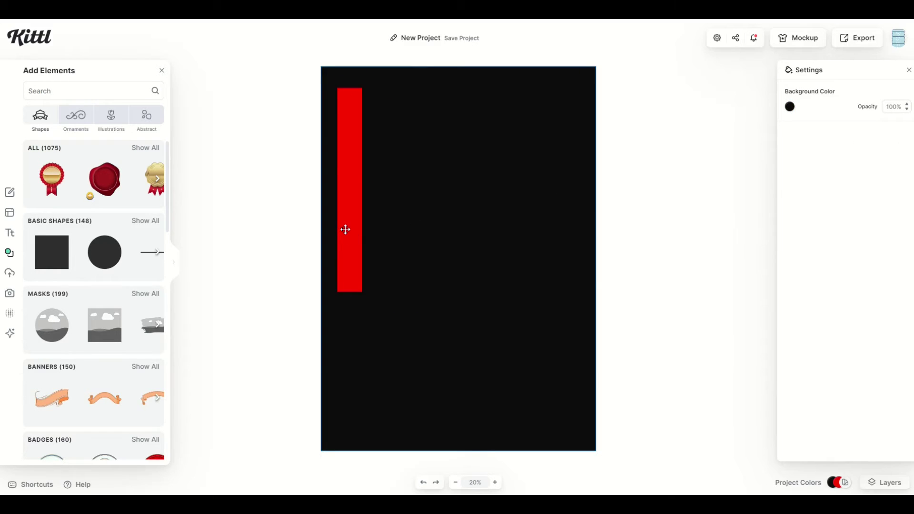
# Duplicate the red bar into four bars and even out their spacing
pyautogui.moveTo(348, 230); pyautogui.dragTo(570, 233)
pyautogui.hotkey('ctrl', 'd')
pyautogui.hotkey('ctrl', 'd')
pyautogui.hotkey('ctrl', 'd')
pyautogui.moveTo(442, 234); pyautogui.dragTo(433, 233)
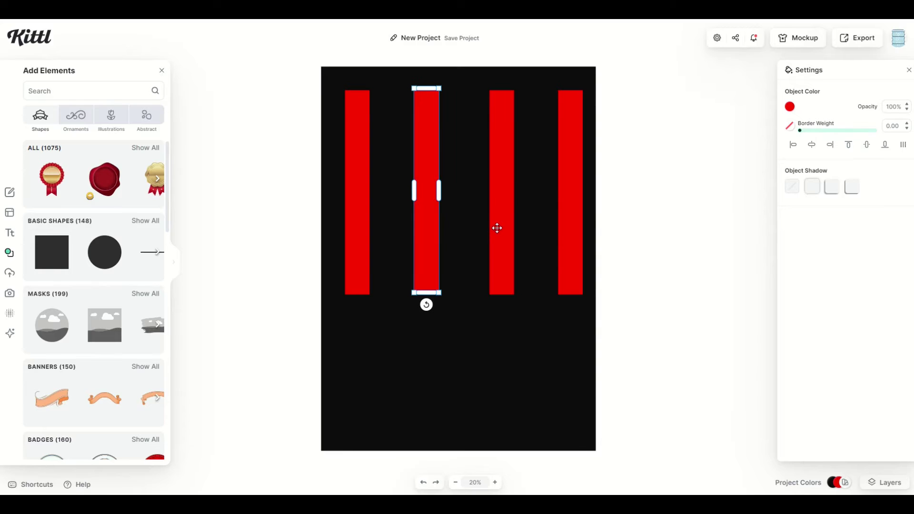
pyautogui.moveTo(497, 228); pyautogui.dragTo(490, 229)
pyautogui.click(391, 247)
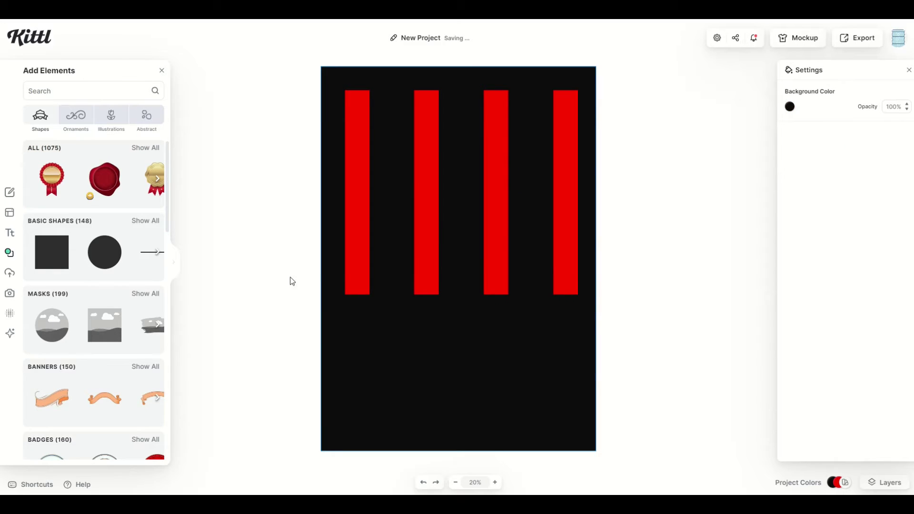
# Add a green circle and place it next to the first red bar
pyautogui.click(109, 258)
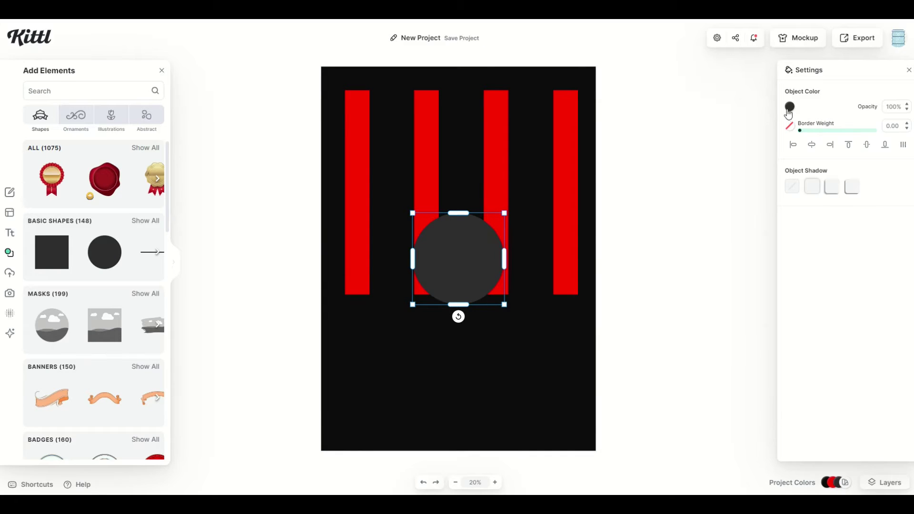
pyautogui.click(790, 107)
pyautogui.click(730, 168)
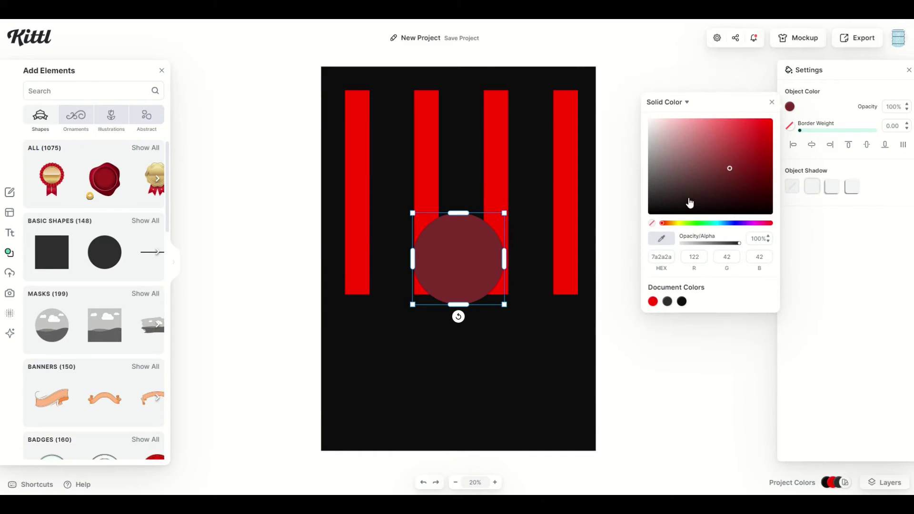
pyautogui.click(696, 224)
pyautogui.moveTo(495, 290); pyautogui.dragTo(417, 226)
pyautogui.click(384, 253)
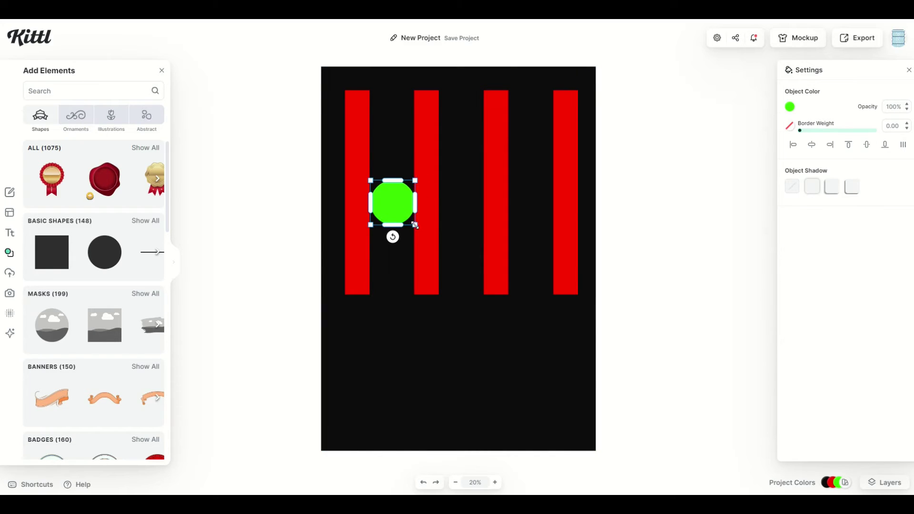
# Adjust the first red bar and circle so they sit tight against each other
pyautogui.click(467, 345)
pyautogui.moveTo(357, 206); pyautogui.dragTo(381, 206)
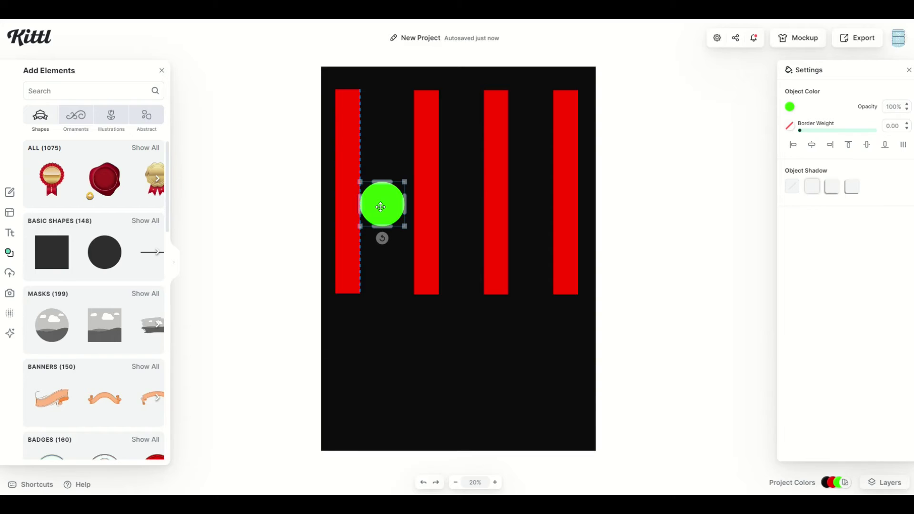
pyautogui.moveTo(381, 207); pyautogui.dragTo(417, 233)
pyautogui.click(390, 306)
pyautogui.click(479, 252)
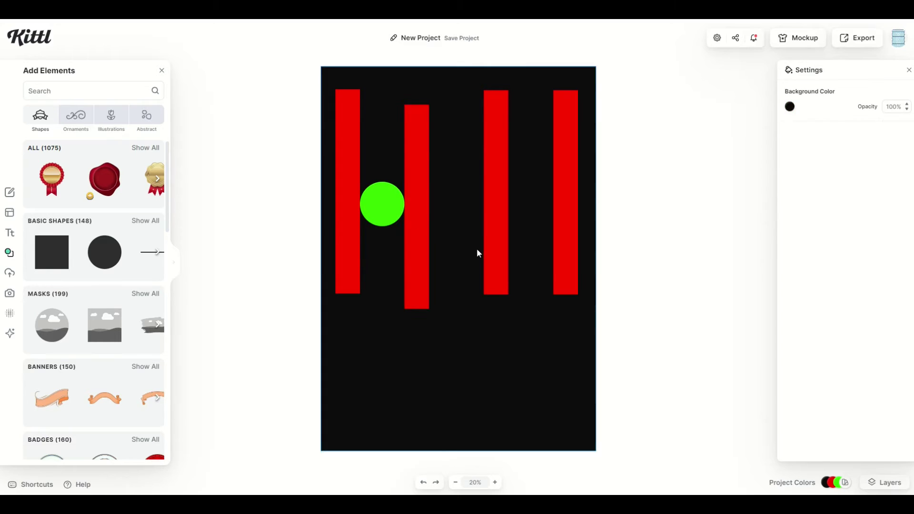
# Paste a copy of the green circle between the second and third bars
pyautogui.click(386, 206)
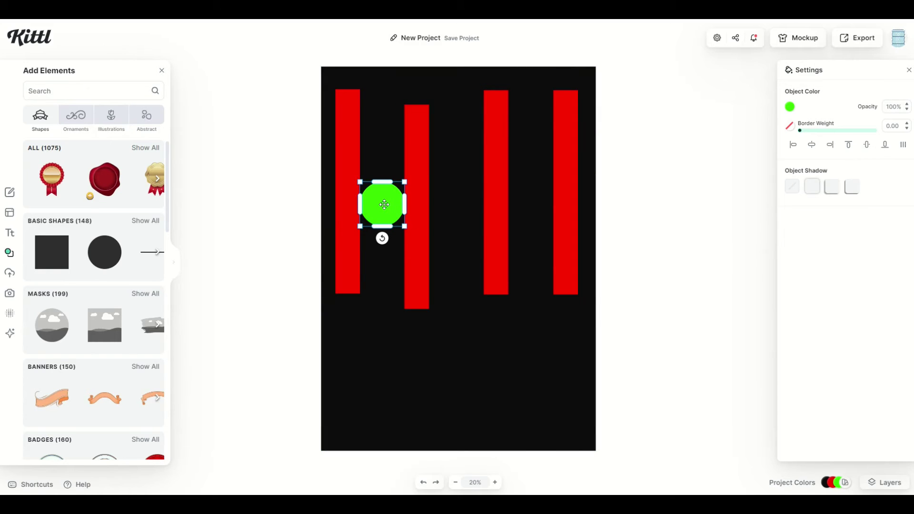
pyautogui.hotkey('ctrl', 'v')
pyautogui.moveTo(384, 205); pyautogui.dragTo(482, 227)
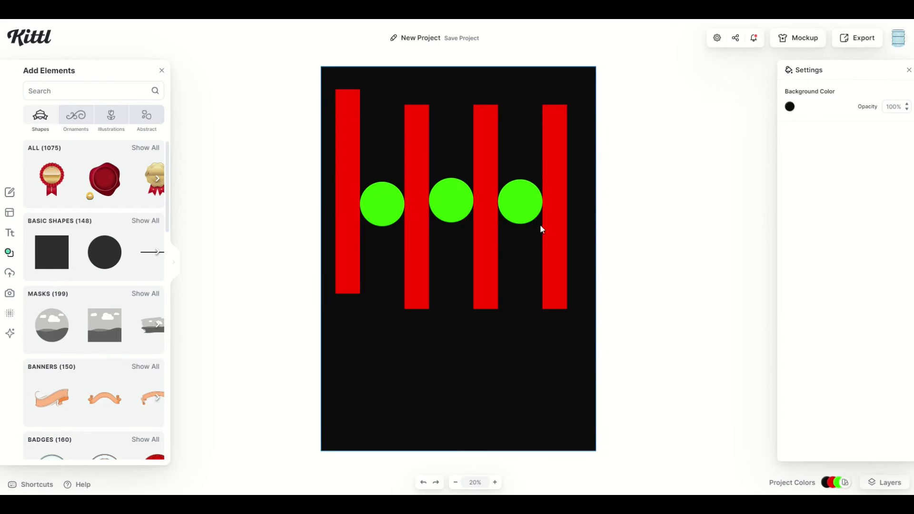
# Delete all three green circles
pyautogui.click(389, 202)
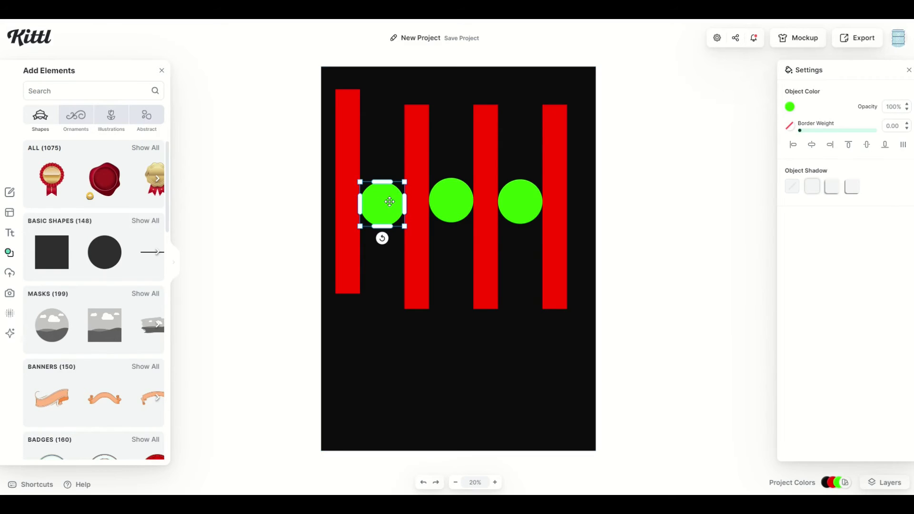
pyautogui.click(451, 204)
pyautogui.click(519, 210)
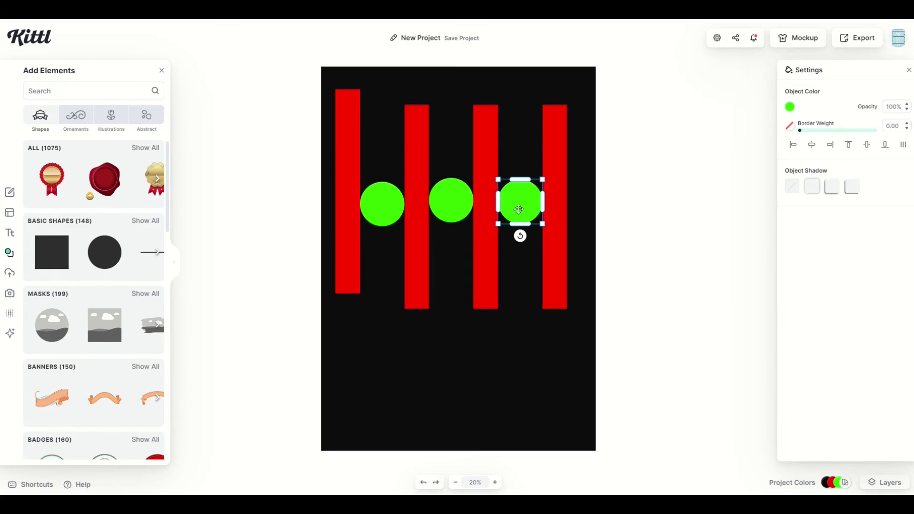
pyautogui.press('Delete')
pyautogui.click(452, 200)
pyautogui.press('Delete')
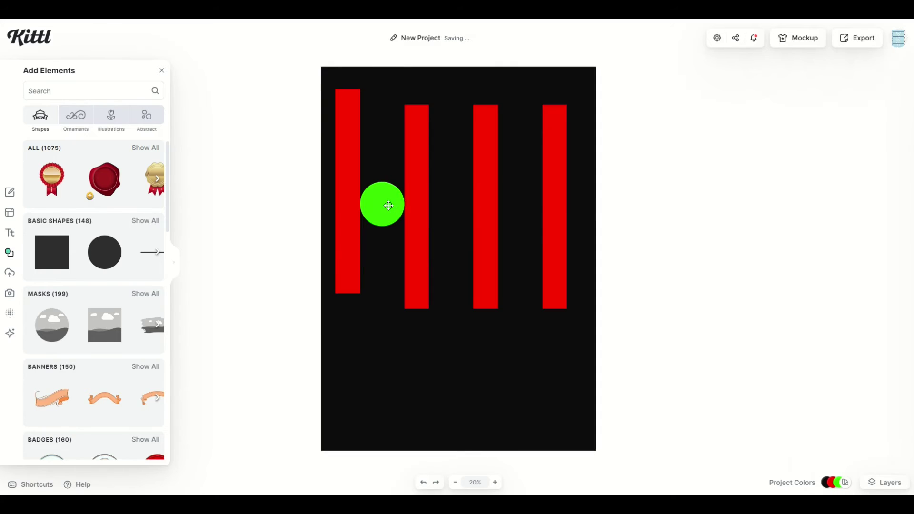
pyautogui.click(386, 205)
pyautogui.press('Delete')
# Select the four red bars, align them vertically, and delete them
pyautogui.hotkey('ctrl', 'a')
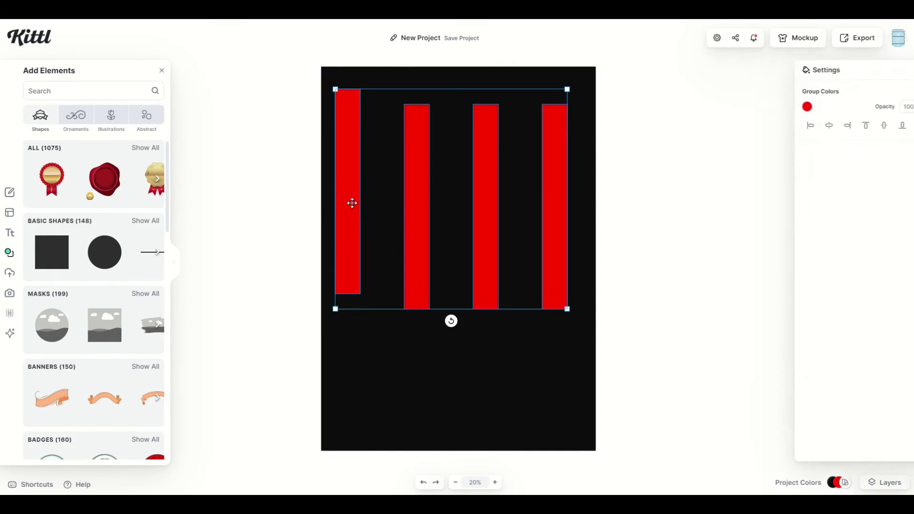
pyautogui.click(867, 126)
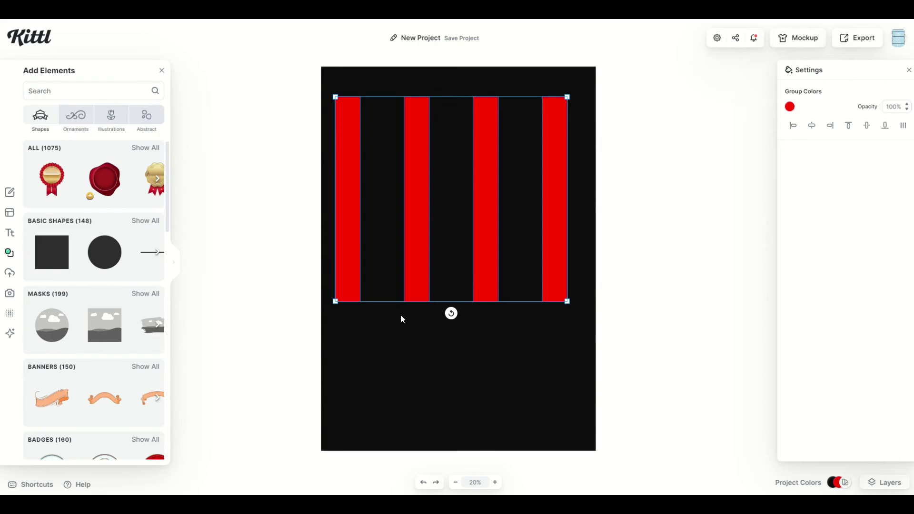
pyautogui.press('Delete')
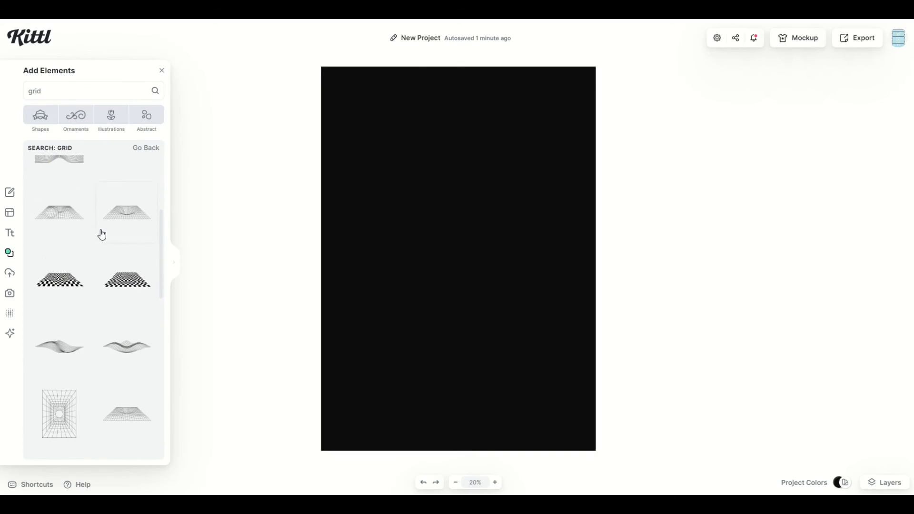
# Add the dot-grid element, colour it white, and stretch it from the top-left across the poster
pyautogui.scroll(-3, 101, 233)
pyautogui.scroll(-6, 102, 234)
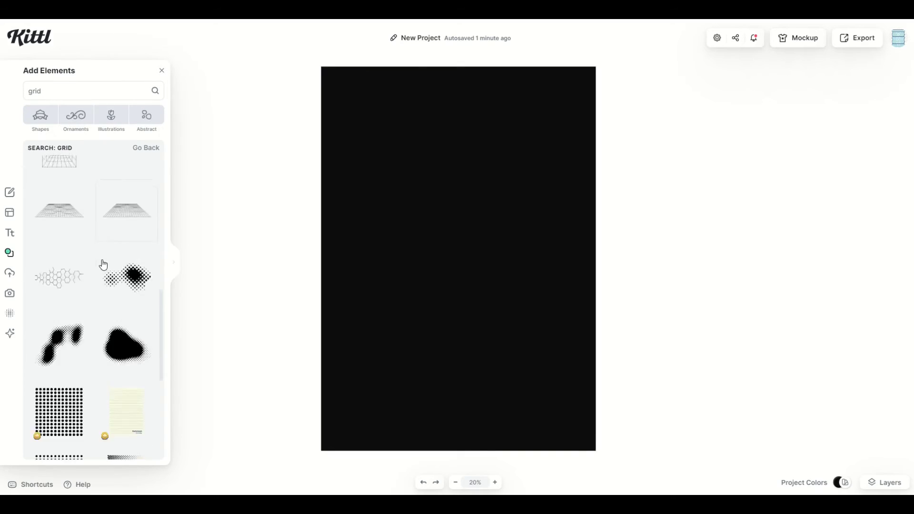
pyautogui.scroll(-3, 103, 265)
pyautogui.click(63, 184)
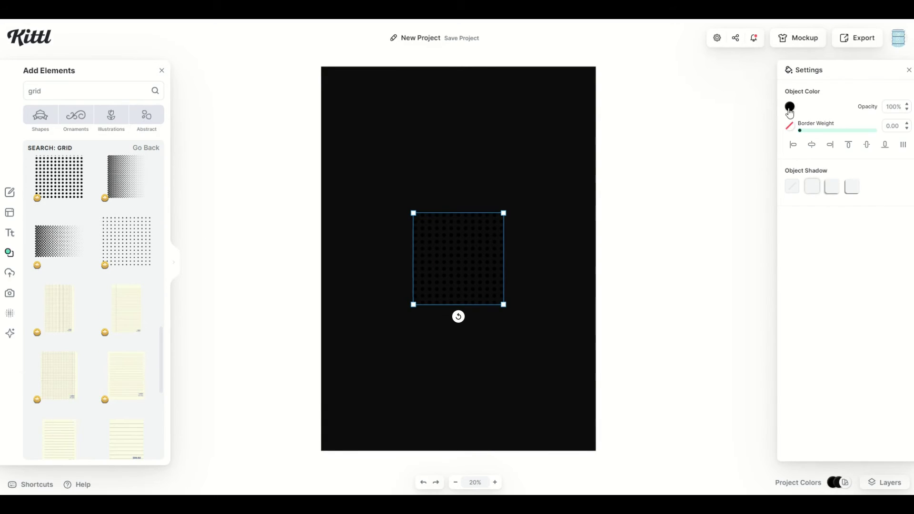
pyautogui.click(790, 108)
pyautogui.moveTo(739, 159); pyautogui.dragTo(584, 106)
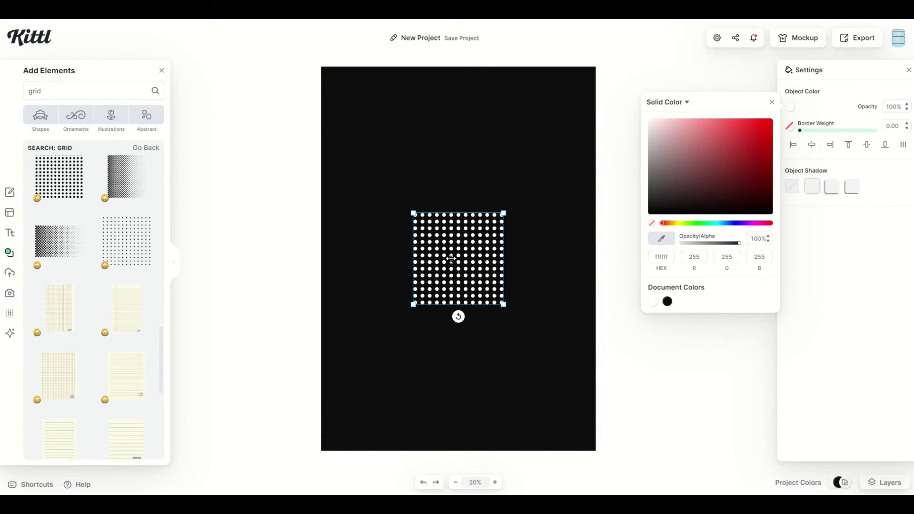
pyautogui.moveTo(452, 259); pyautogui.dragTo(368, 152)
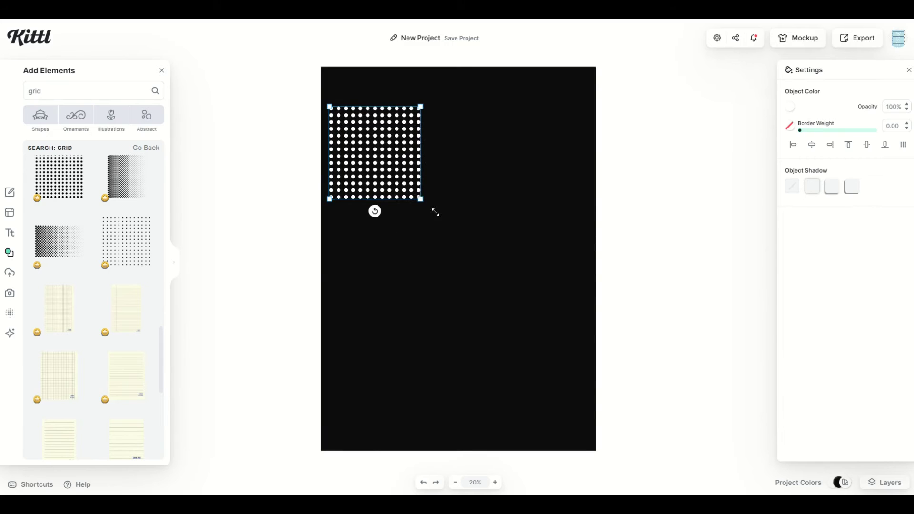
pyautogui.moveTo(436, 212); pyautogui.dragTo(548, 341)
pyautogui.click(216, 321)
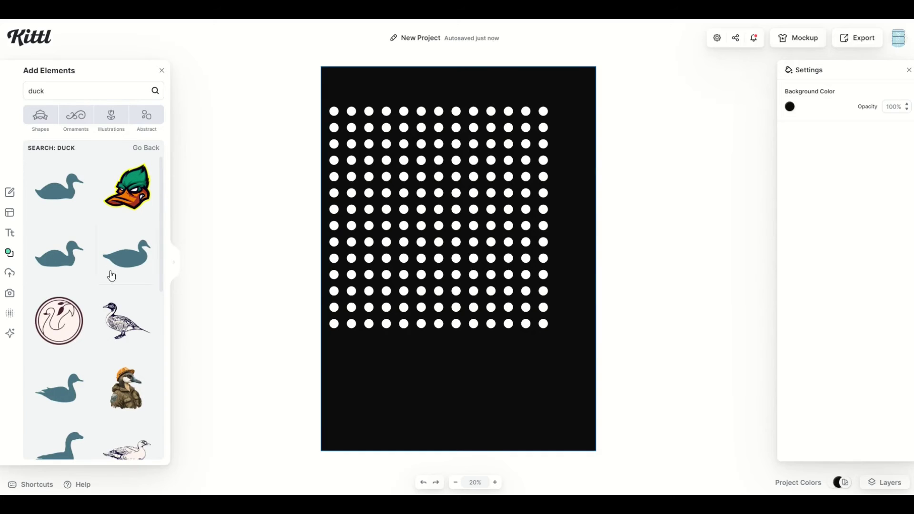
# Add a duck silhouette, shrink it at the dot grid's top-left, and copy it into four ducks along the top row
pyautogui.click(124, 265)
pyautogui.moveTo(446, 270); pyautogui.dragTo(364, 170)
pyautogui.click(422, 191)
pyautogui.click(392, 175)
pyautogui.moveTo(420, 190); pyautogui.dragTo(423, 116)
pyautogui.moveTo(423, 115); pyautogui.dragTo(564, 115)
pyautogui.click(572, 167)
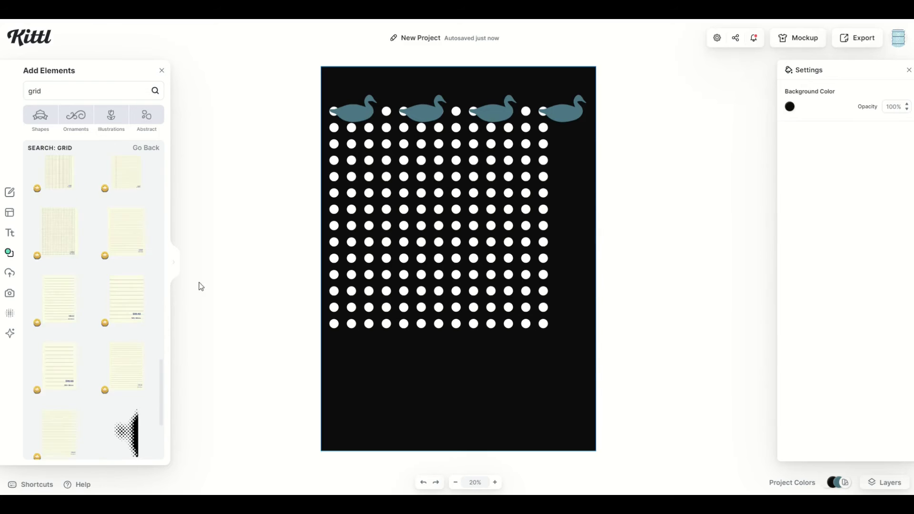
# Add the cream grid-paper element and enlarge it over most of the poster beneath the duck row
pyautogui.scroll(-3, 79, 322)
pyautogui.scroll(3, 81, 325)
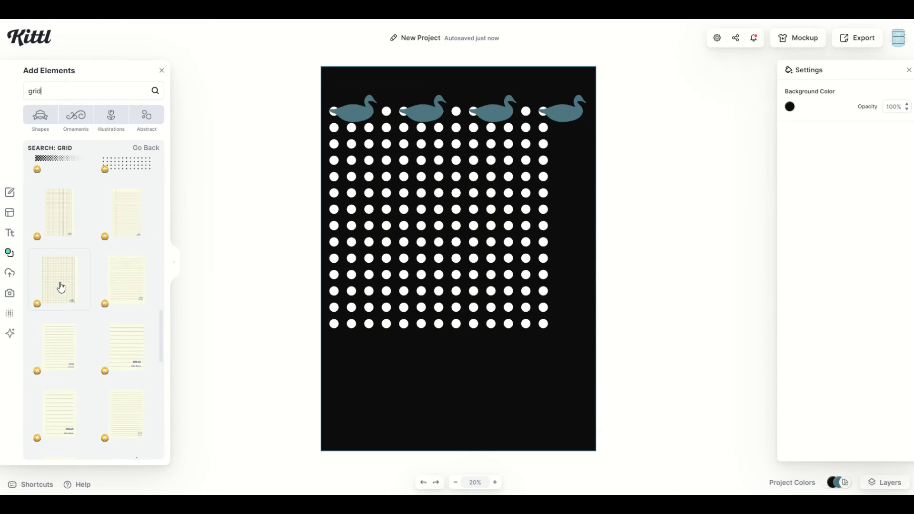
pyautogui.click(61, 286)
pyautogui.moveTo(447, 288); pyautogui.dragTo(364, 224)
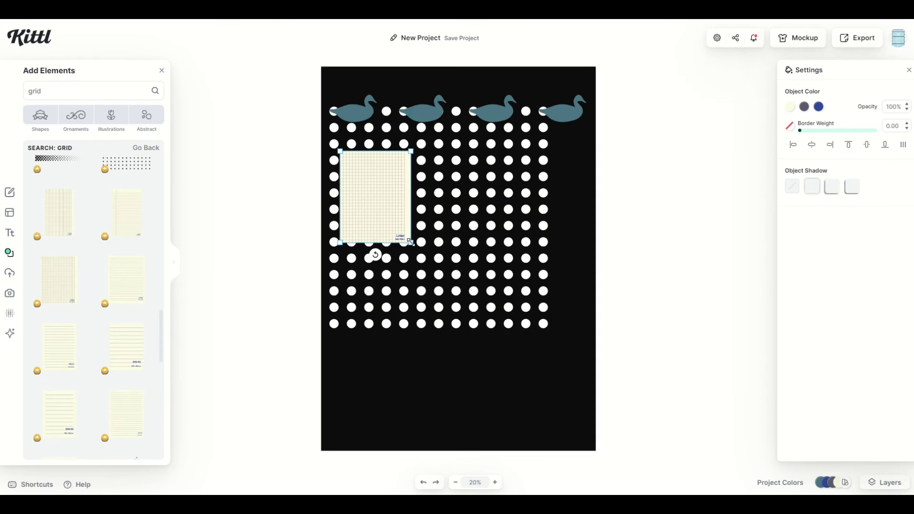
pyautogui.moveTo(409, 242); pyautogui.dragTo(688, 491)
pyautogui.moveTo(515, 387); pyautogui.dragTo(495, 365)
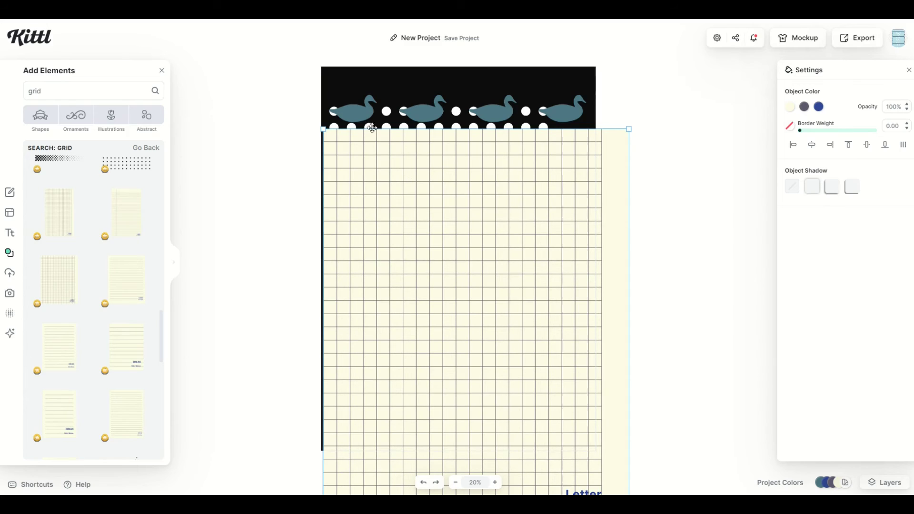
# Send the grid paper to the back and move it up behind the ducks
pyautogui.click(389, 127)
pyautogui.click(388, 110)
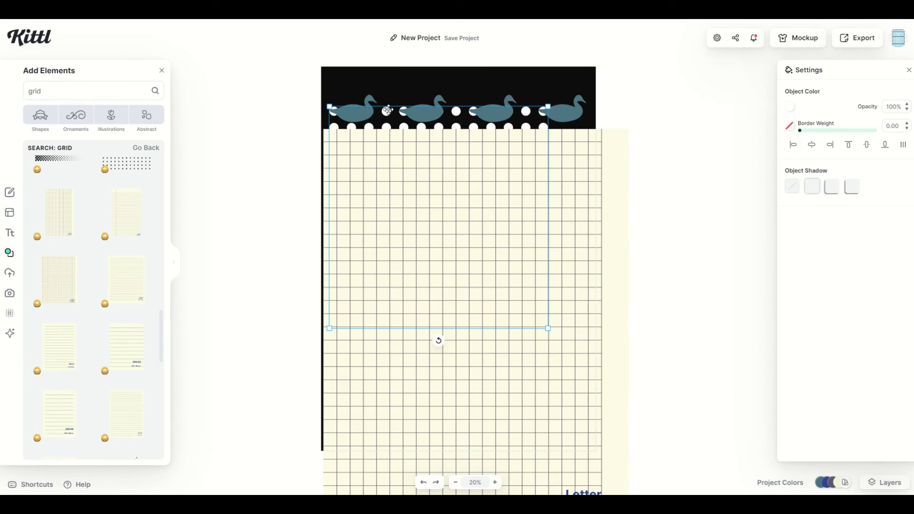
pyautogui.click(386, 164)
pyautogui.rightClick(387, 165)
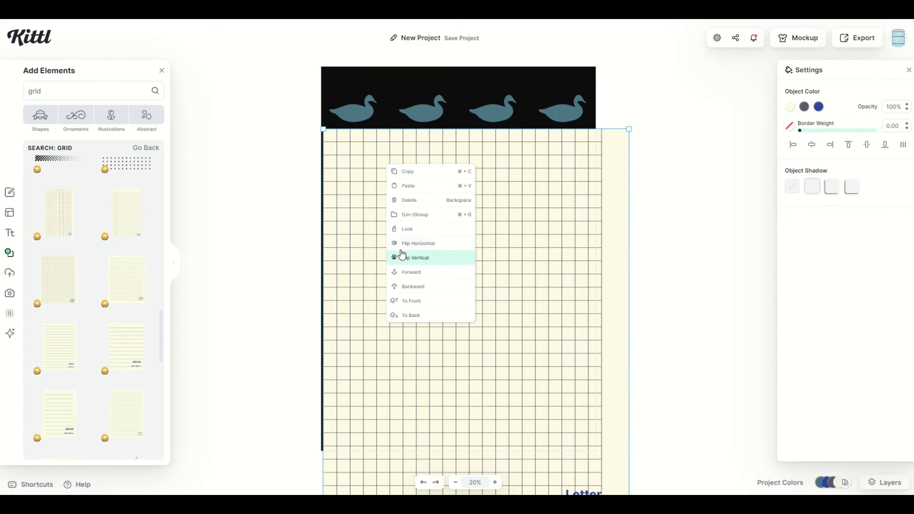
pyautogui.click(411, 315)
pyautogui.moveTo(419, 300); pyautogui.dragTo(421, 235)
# Drag the four ducks closer together into an evenly spaced row on the grid squares
pyautogui.click(357, 113)
pyautogui.moveTo(358, 113); pyautogui.dragTo(362, 126)
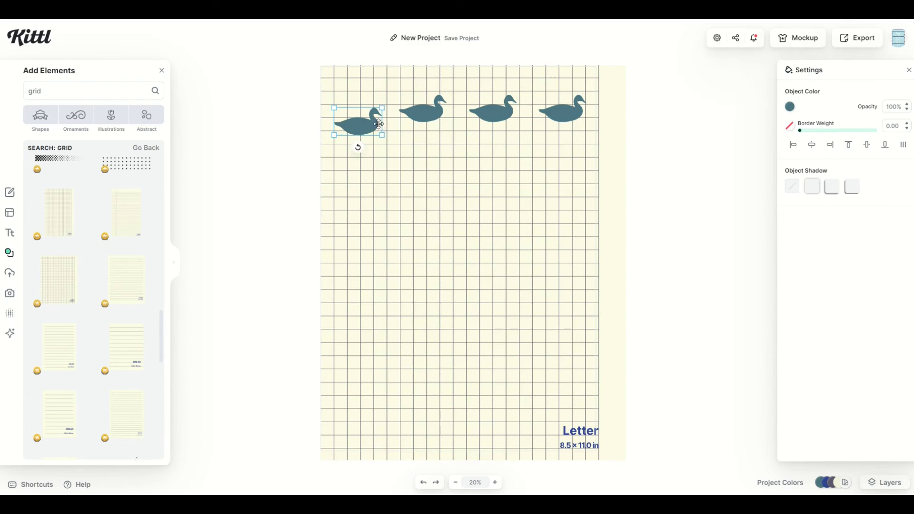
pyautogui.moveTo(419, 111); pyautogui.dragTo(406, 127)
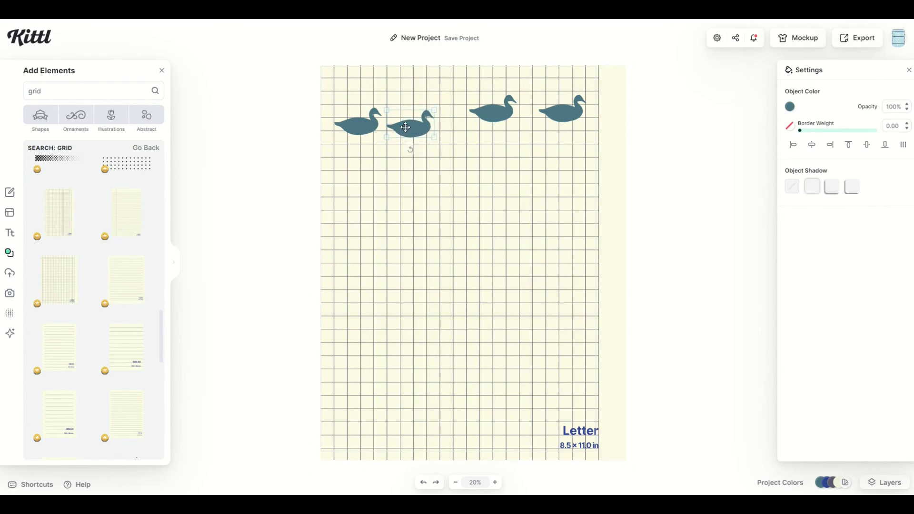
pyautogui.moveTo(487, 116); pyautogui.dragTo(459, 133)
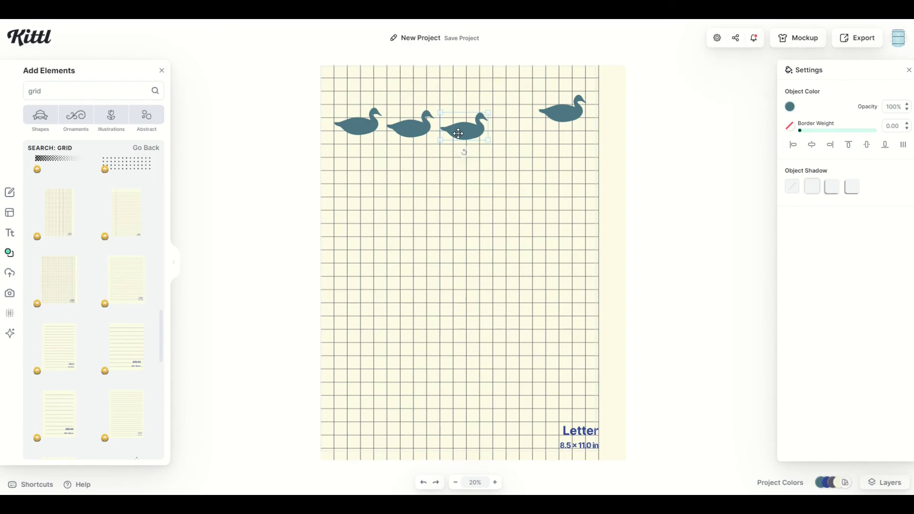
pyautogui.moveTo(565, 110); pyautogui.dragTo(519, 131)
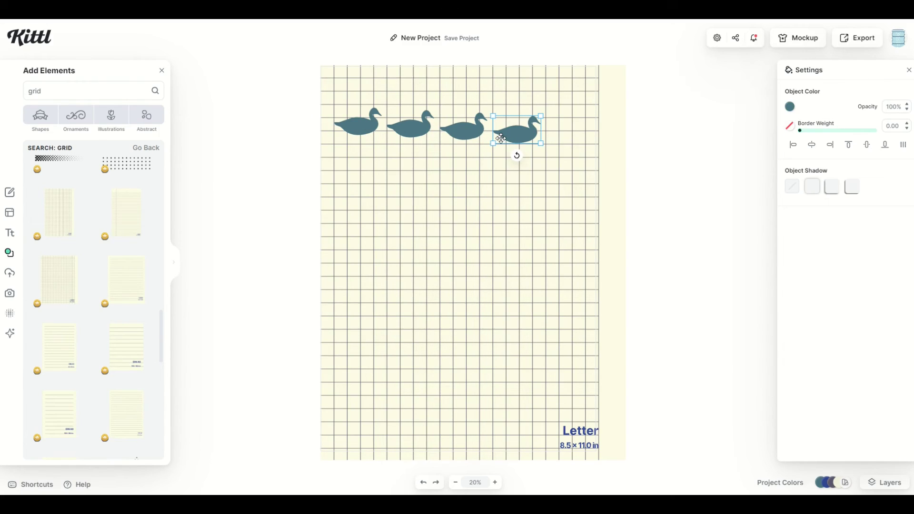
# Align the four ducks on one centre line, leaving the grid paper out of the selection
pyautogui.hotkey('ctrl', 'a')
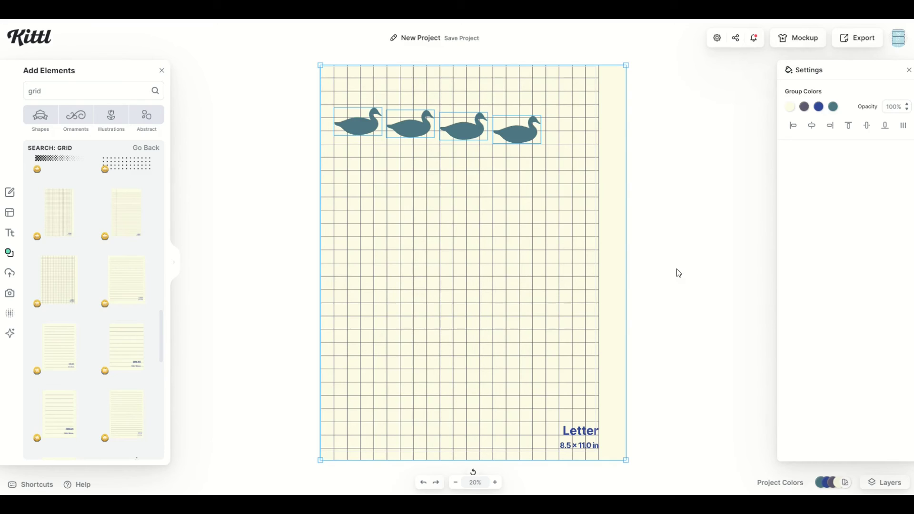
pyautogui.keyDown('shift'); pyautogui.click(444, 277); pyautogui.keyUp('shift')
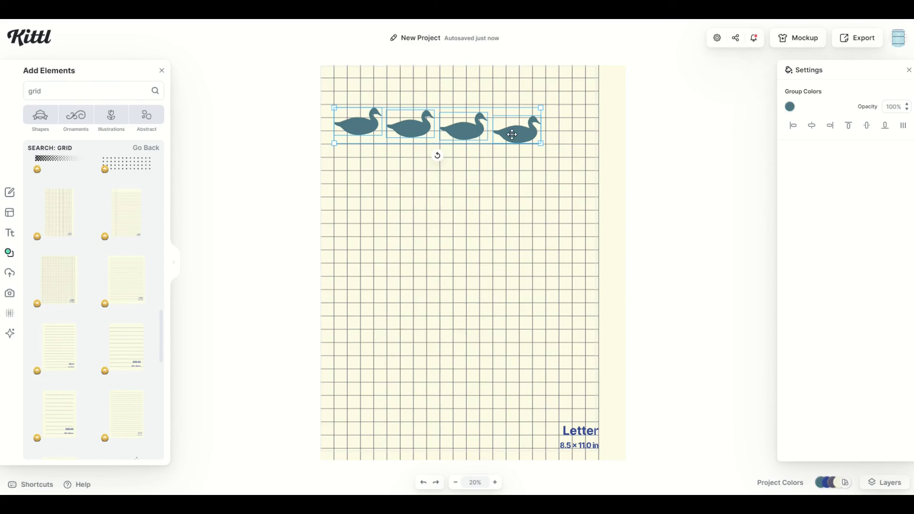
pyautogui.click(867, 125)
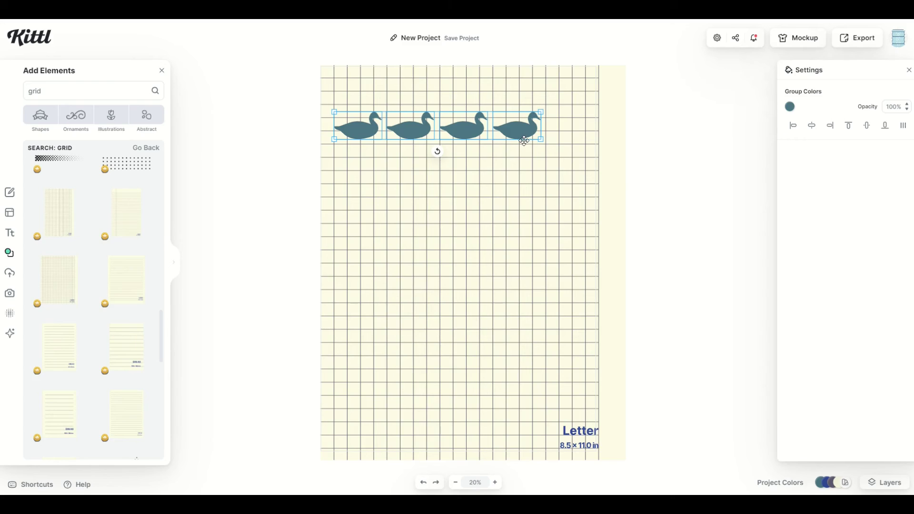
pyautogui.click(509, 178)
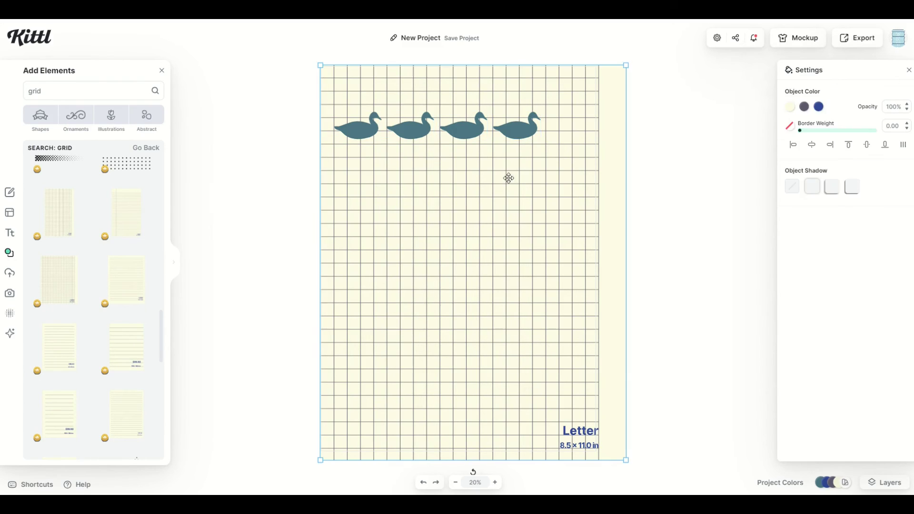
# Duplicate the fourth duck and place the copy as a fifth at the row's right end
pyautogui.click(518, 136)
pyautogui.hotkey('ctrl', 'd')
pyautogui.moveTo(518, 135); pyautogui.dragTo(570, 139)
pyautogui.click(514, 199)
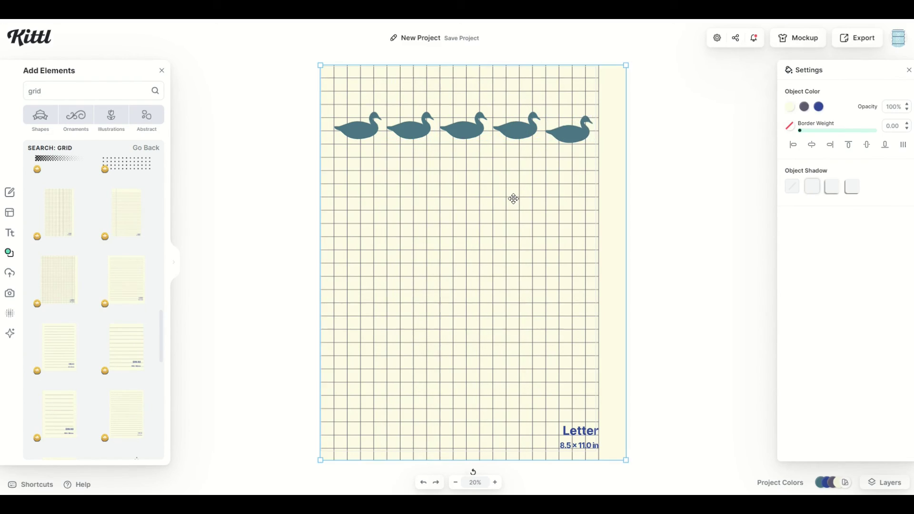
# Delete the grid paper and level all five ducks on one centre line
pyautogui.press('Delete')
pyautogui.hotkey('ctrl', 'a')
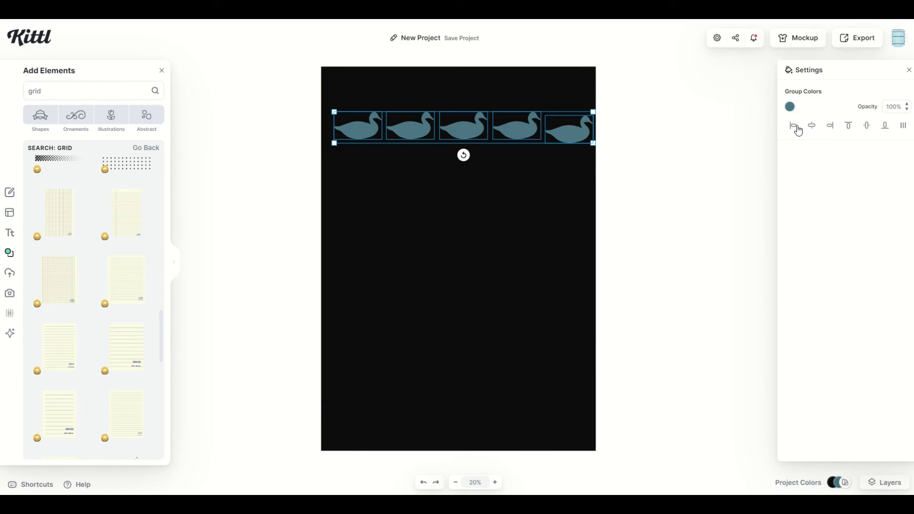
pyautogui.click(868, 126)
# Duplicate the five-duck row and drag copies downward into stacked rows
pyautogui.rightClick(480, 130)
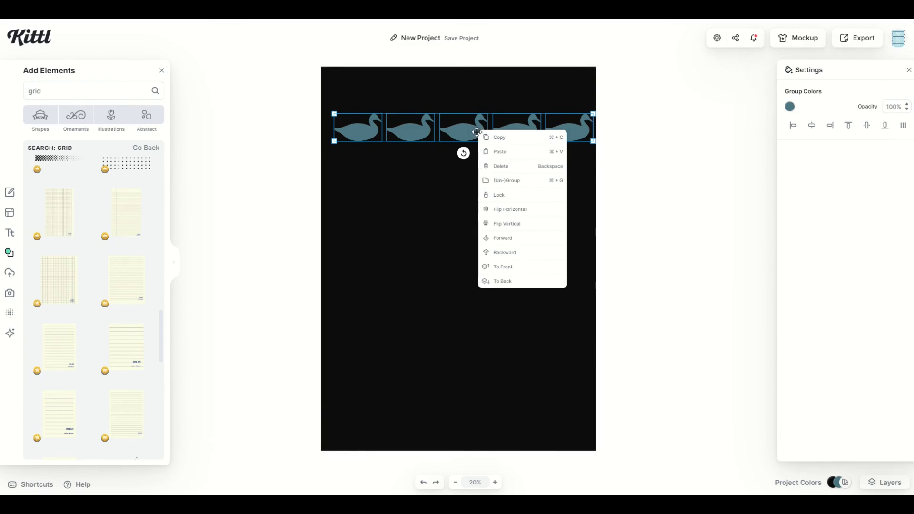
pyautogui.click(507, 184)
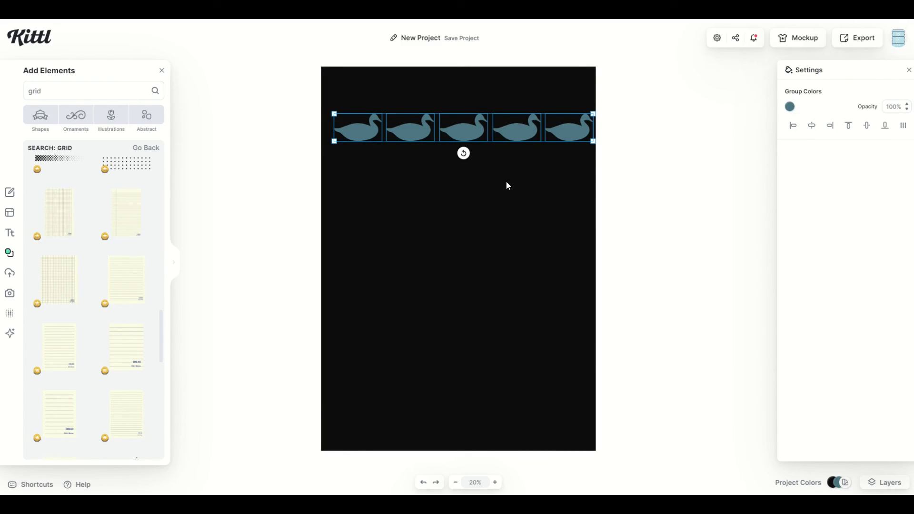
pyautogui.moveTo(463, 137); pyautogui.dragTo(470, 323)
pyautogui.hotkey('ctrl', 'd')
pyautogui.hotkey('ctrl', 'd')
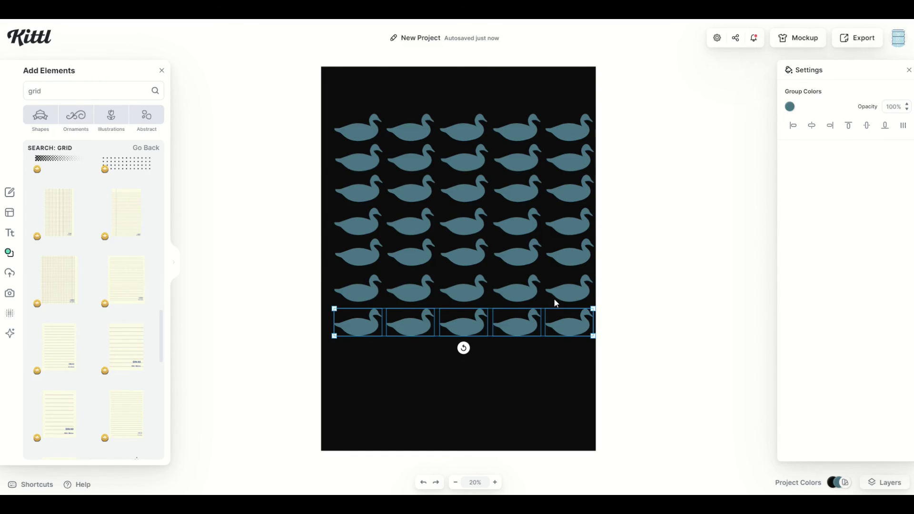
# Add a dot grid from the grid results and move it below the ducks
pyautogui.scroll(4, 112, 227)
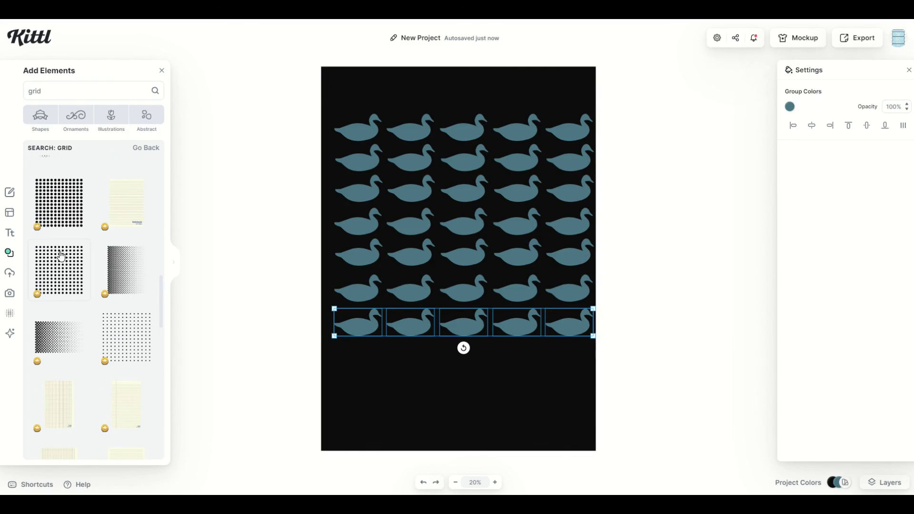
pyautogui.click(111, 323)
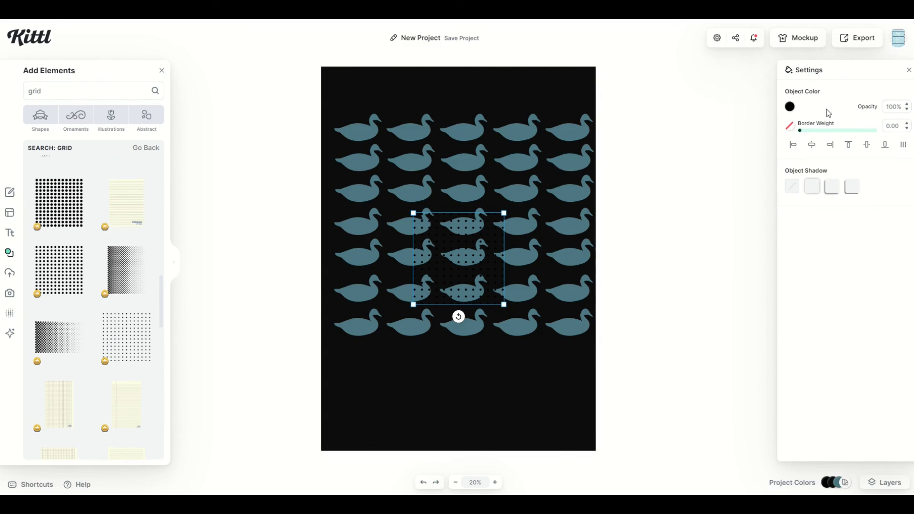
pyautogui.moveTo(470, 256); pyautogui.dragTo(464, 275)
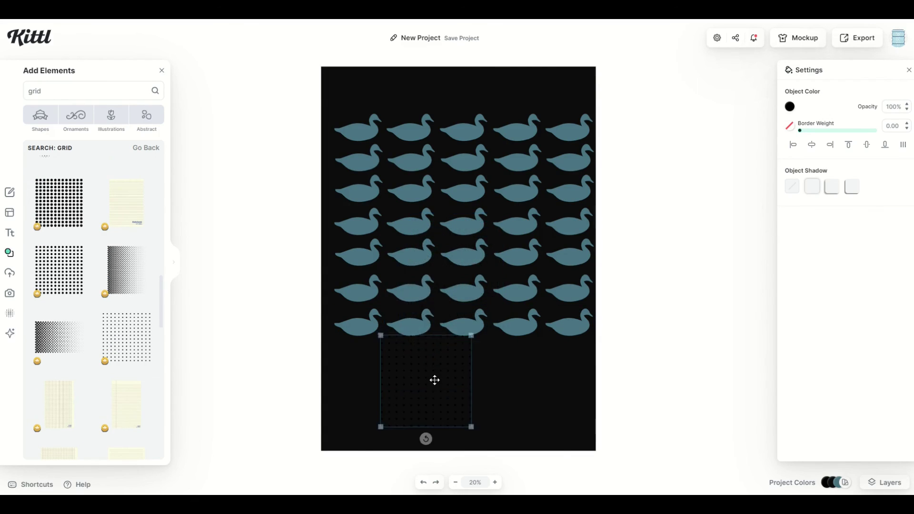
pyautogui.click(435, 380)
# Colour the dot grid red (ff0000), enlarge it, and align it with the page's left edge
pyautogui.click(791, 107)
pyautogui.moveTo(749, 156)
pyautogui.mouseDown()
pyautogui.moveTo(665, 143)
pyautogui.moveTo(772, 119)
pyautogui.mouseUp()
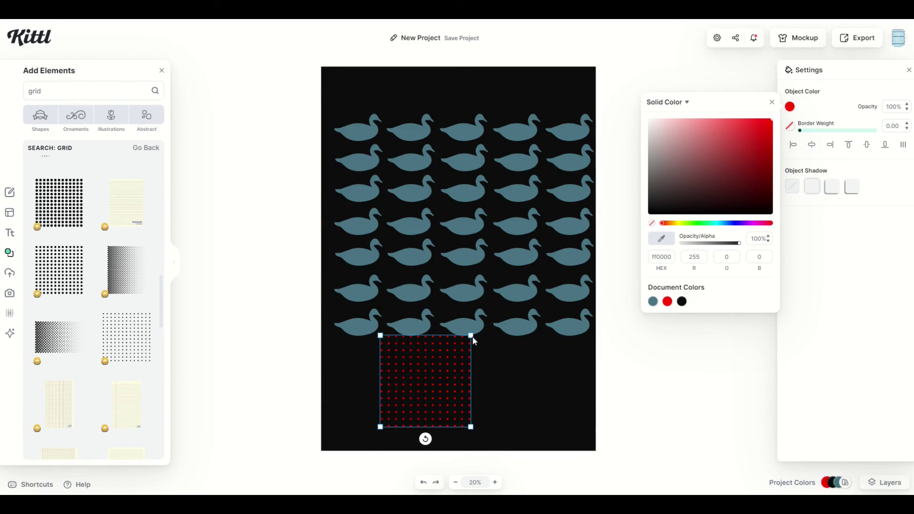
pyautogui.moveTo(472, 336); pyautogui.dragTo(675, 128)
pyautogui.moveTo(523, 361); pyautogui.dragTo(446, 334)
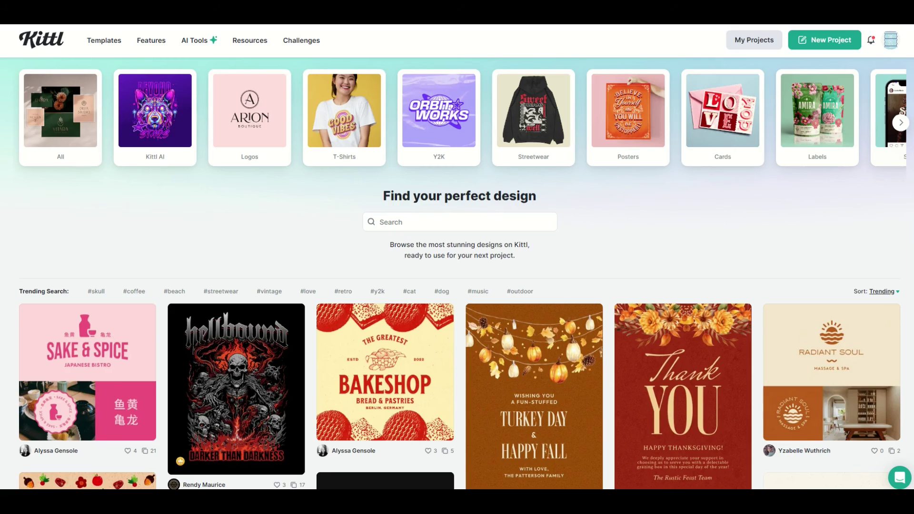
pyautogui.scroll(-2, 464, 274)
pyautogui.scroll(-3, 464, 274)
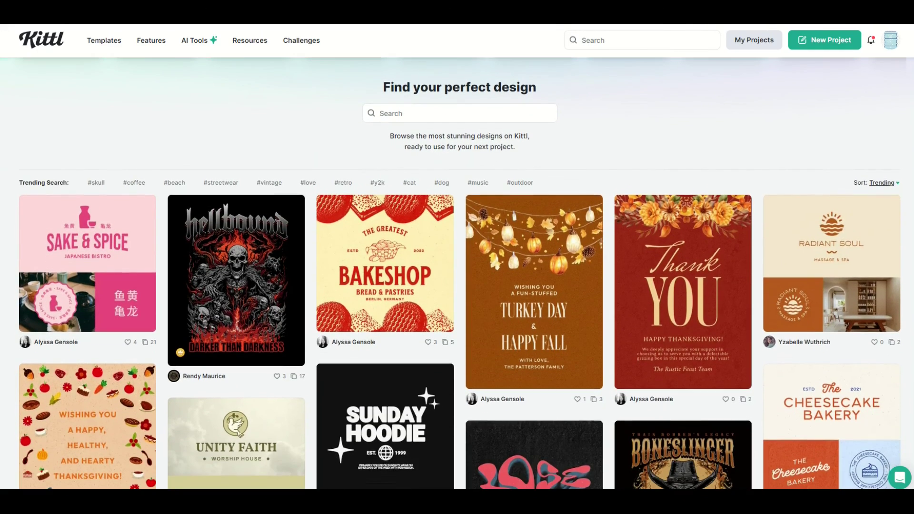
pyautogui.scroll(-4, 464, 273)
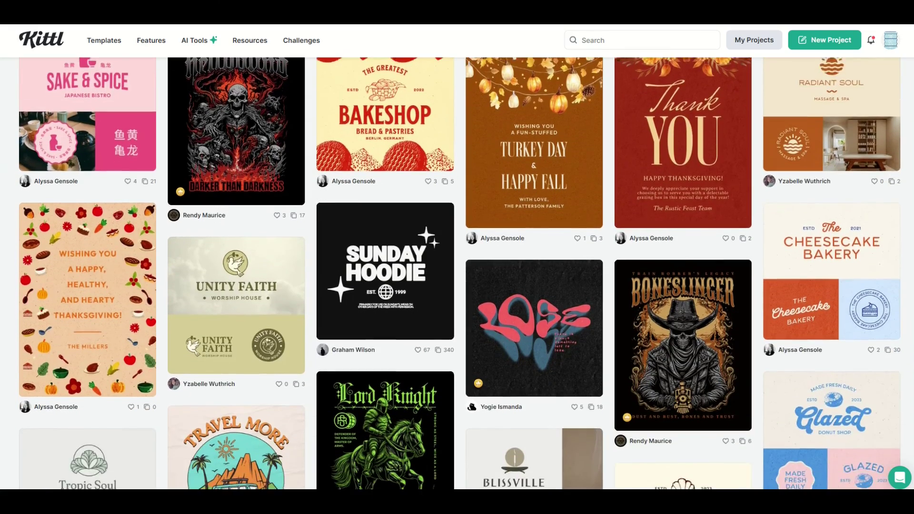
pyautogui.scroll(-2, 465, 274)
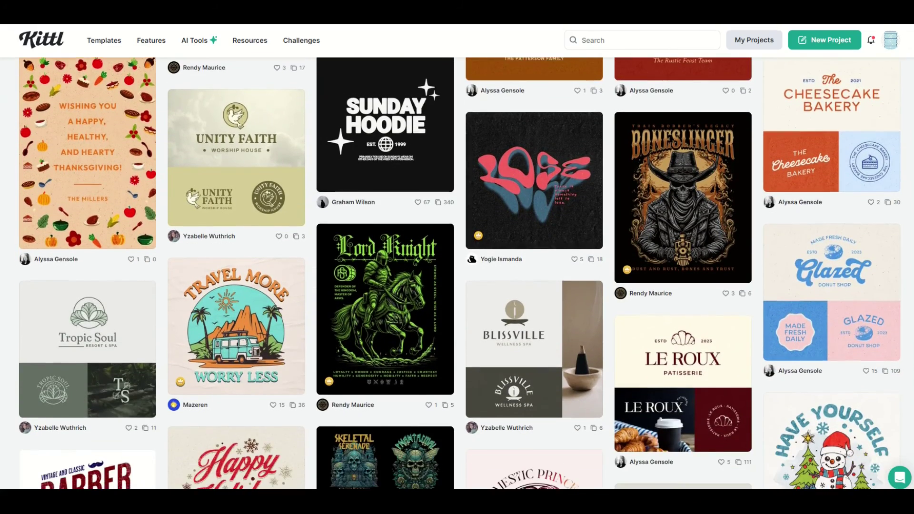
pyautogui.scroll(-2, 465, 274)
pyautogui.scroll(-3, 464, 274)
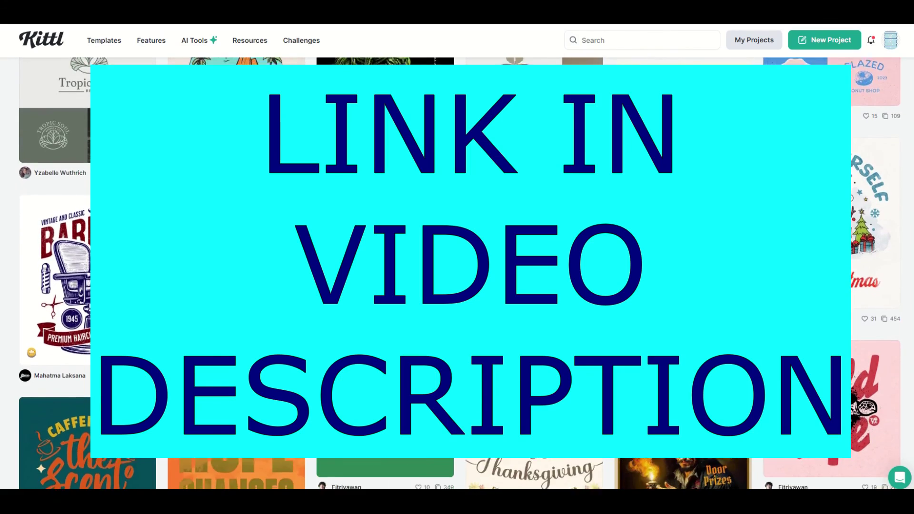
pyautogui.scroll(-4, 465, 274)
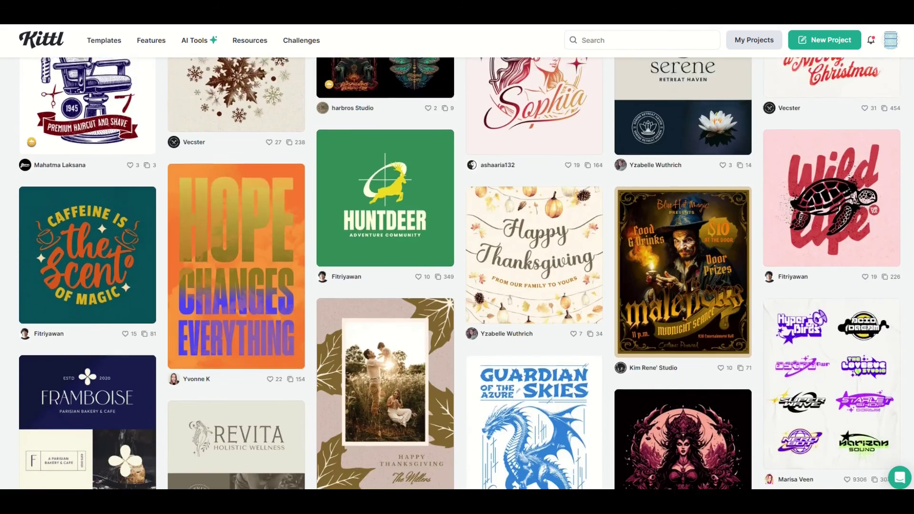
pyautogui.scroll(-2, 693, 207)
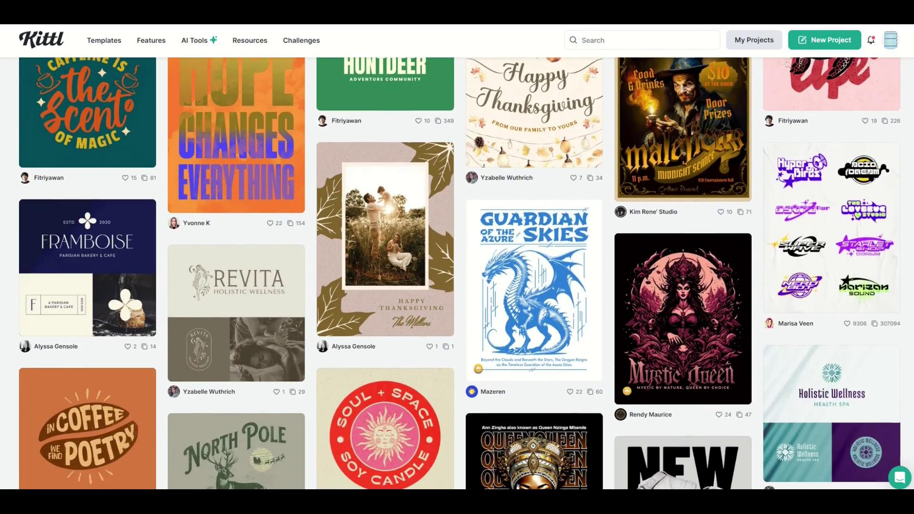
pyautogui.scroll(-3, 693, 207)
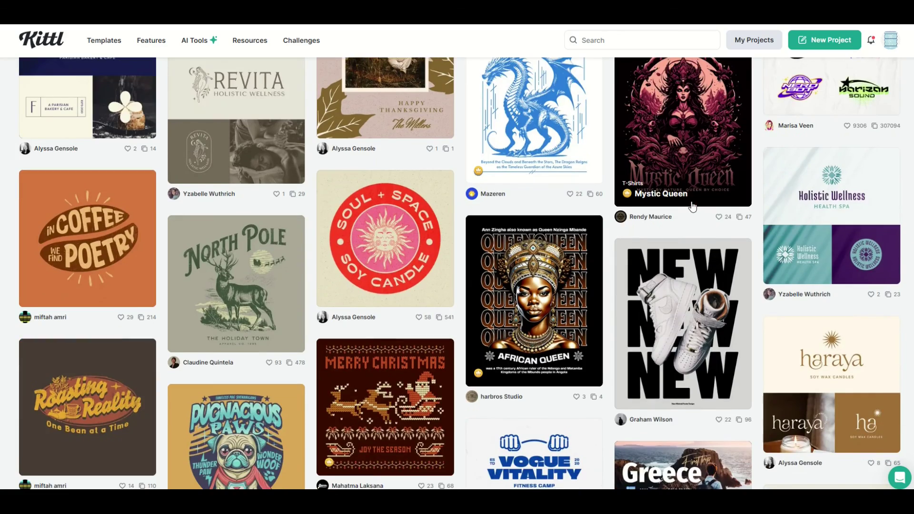
pyautogui.scroll(-3, 693, 206)
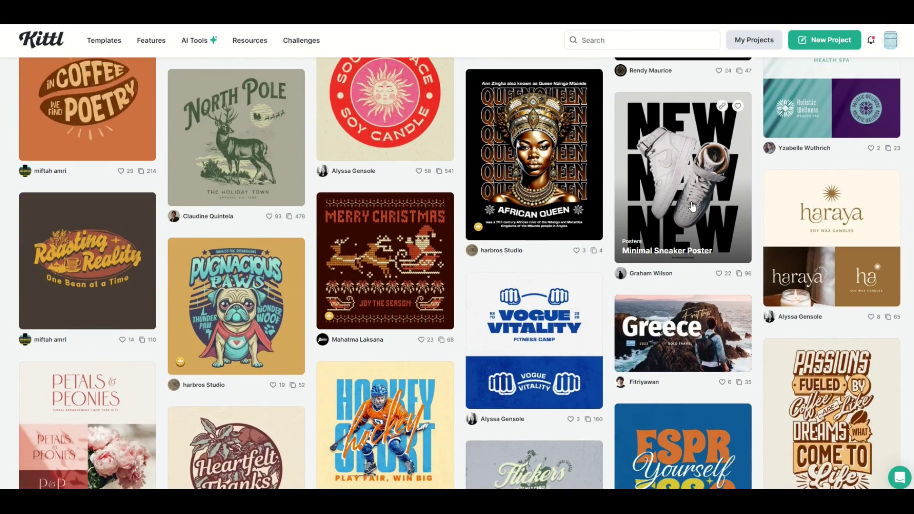
pyautogui.scroll(-2, 693, 206)
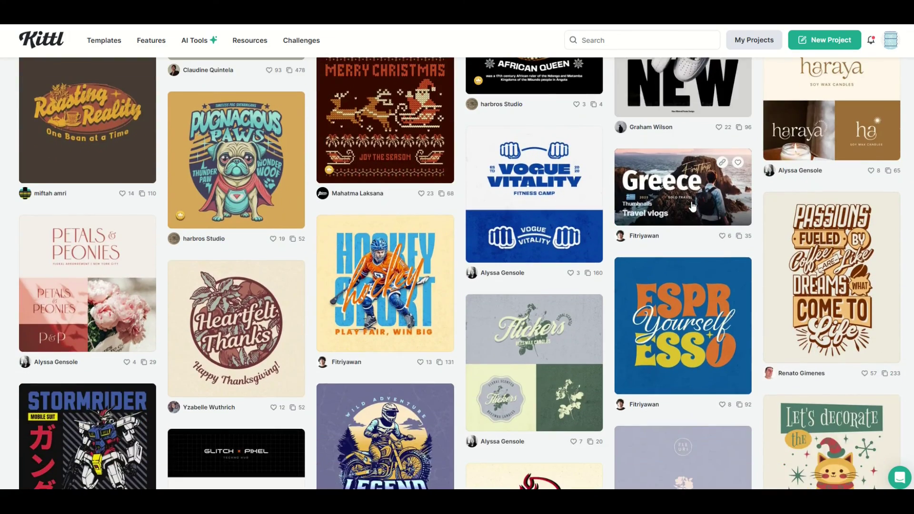
pyautogui.scroll(-3, 693, 206)
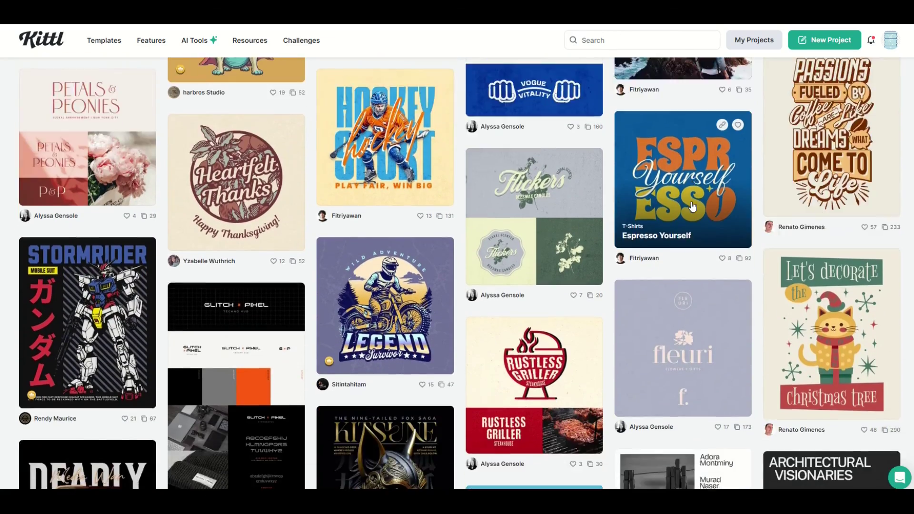
pyautogui.scroll(-4, 693, 205)
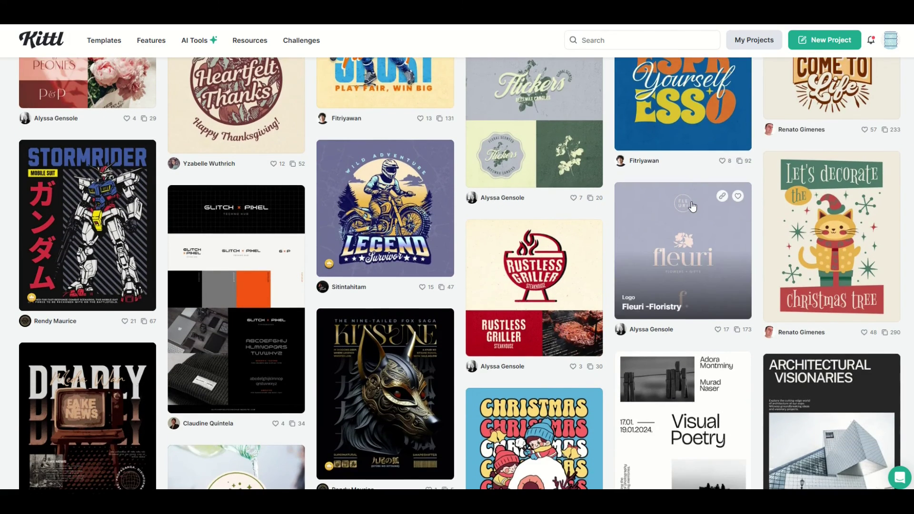